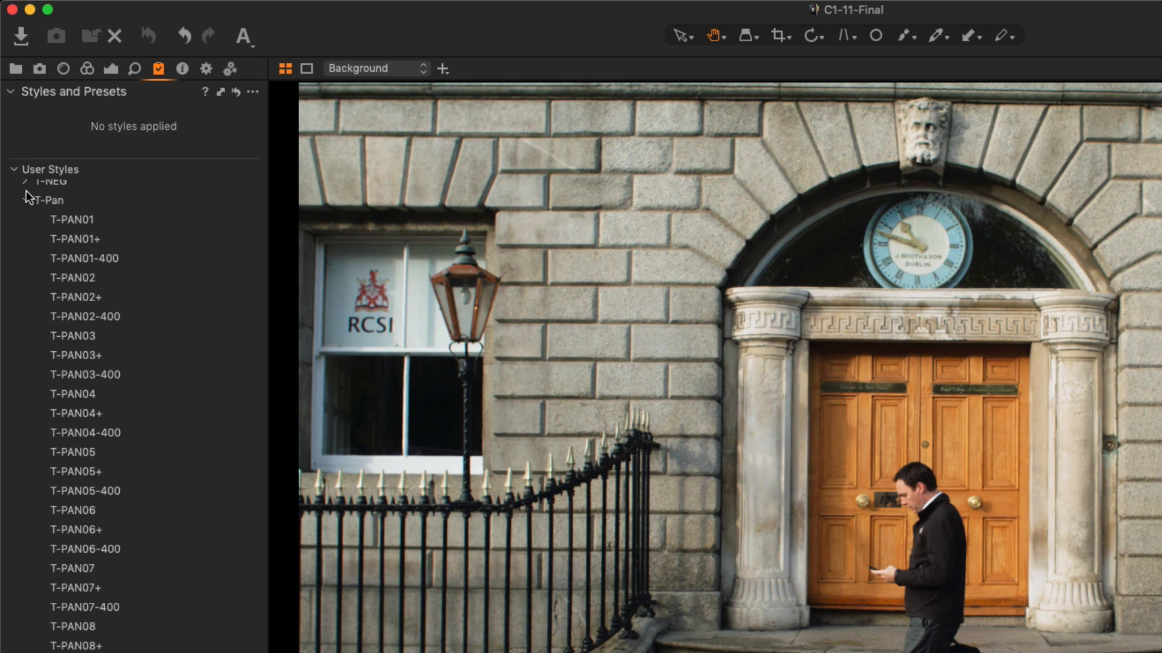
Look through the user styles, from the collapsed style packs down to the T-Pan and T-PAN-Tools groups
scroll(37, 217, up, 10)
scroll(37, 216, down, 3)
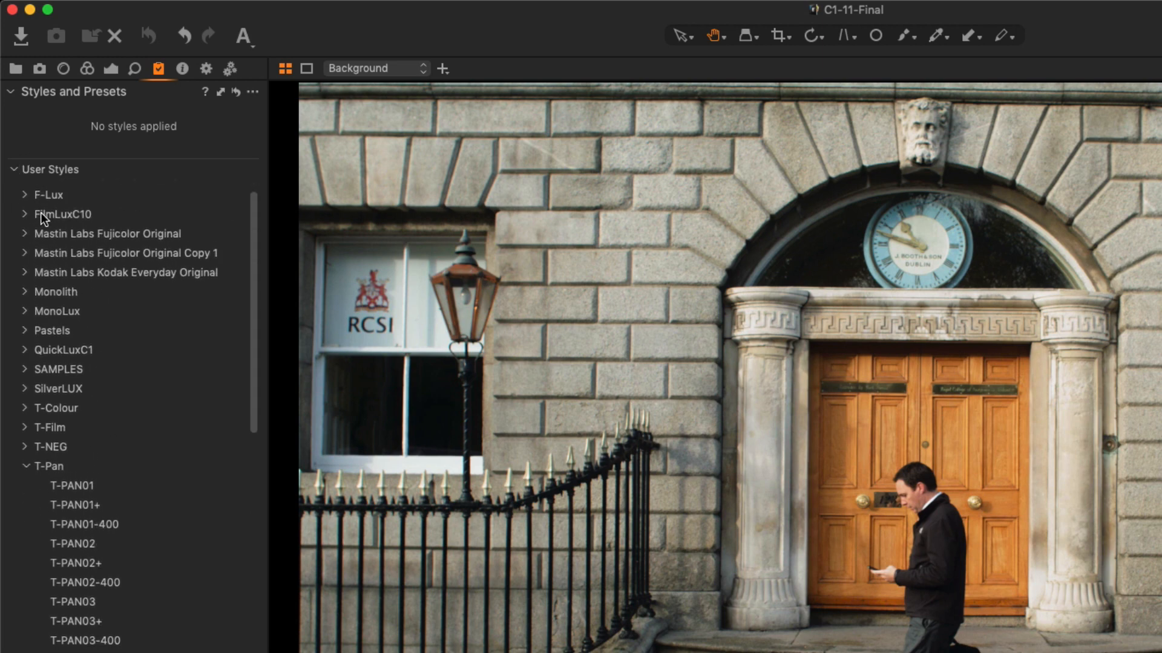
scroll(41, 212, down, 1)
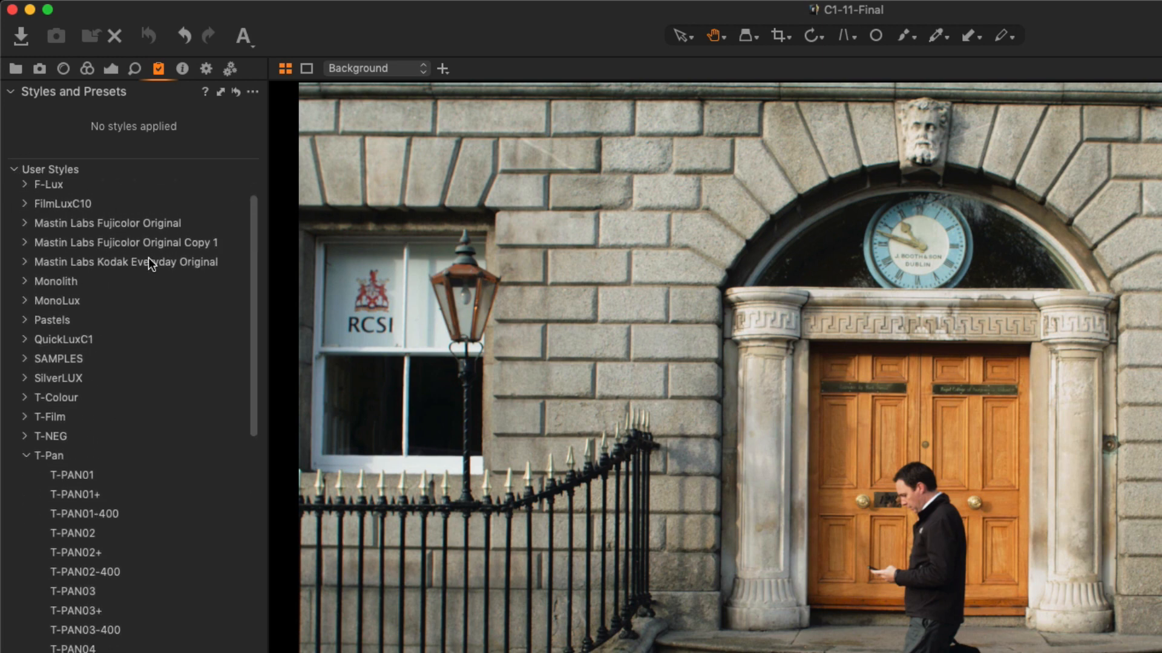
scroll(148, 262, down, 10)
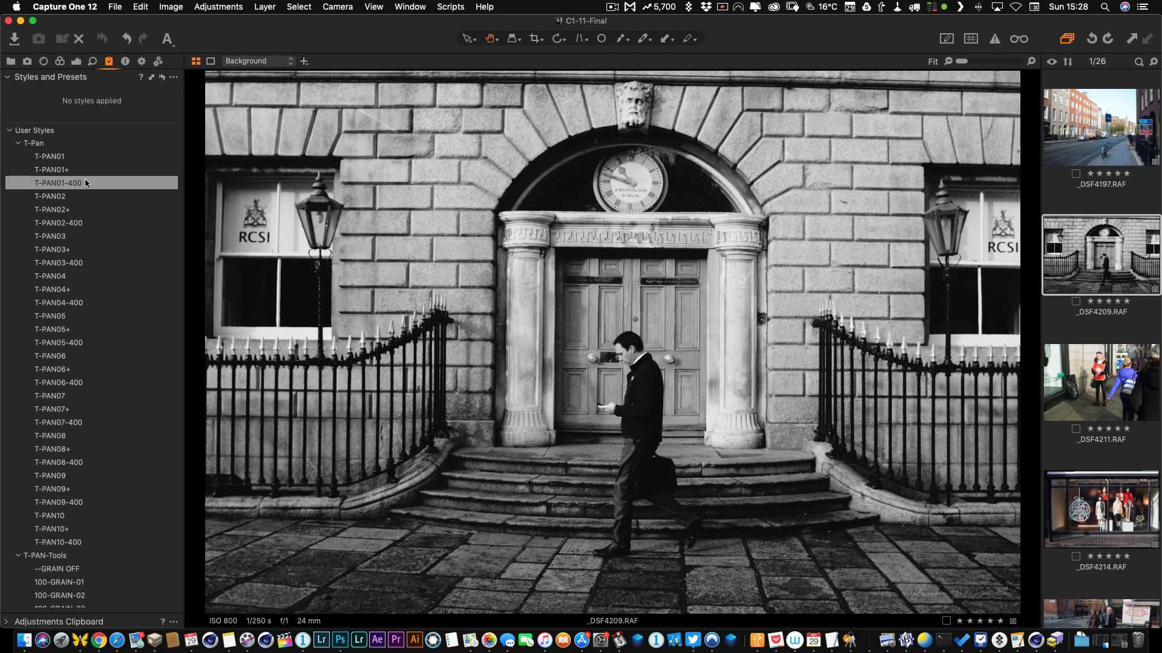
scroll(89, 194, down, 3)
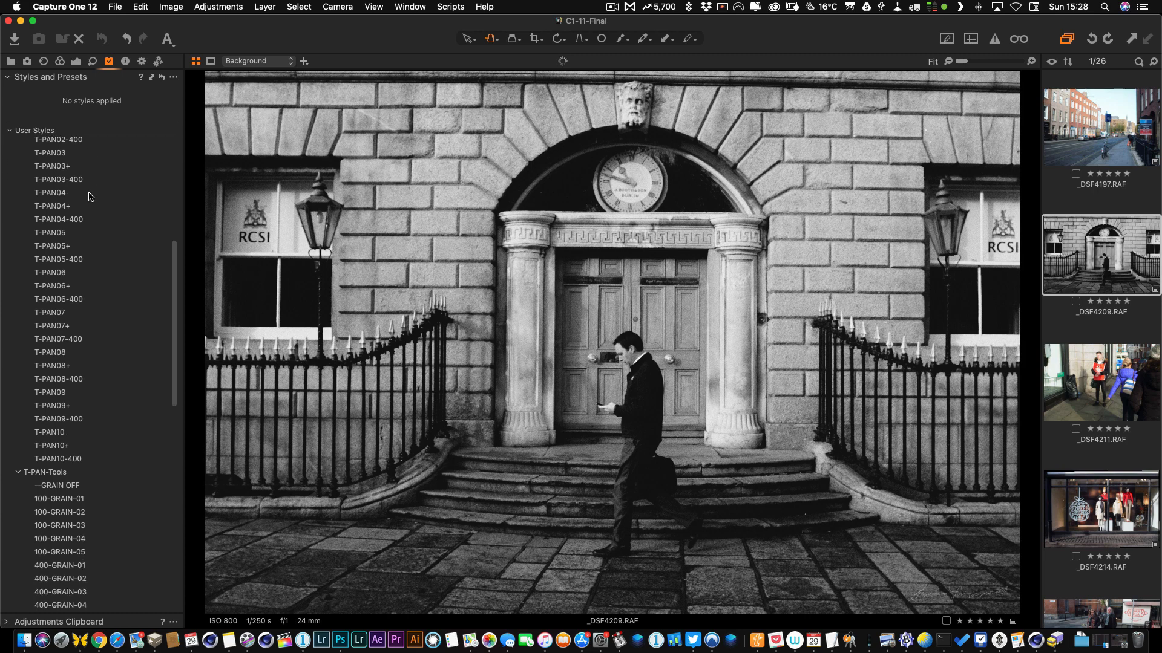
scroll(90, 196, down, 3)
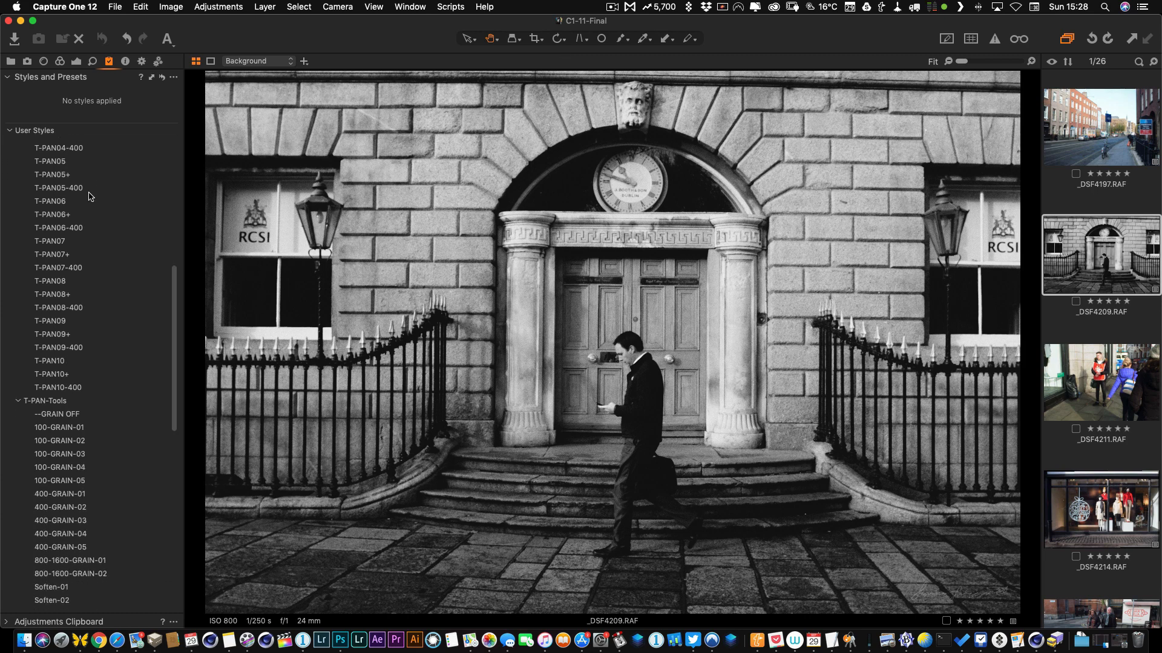
scroll(90, 196, down, 1)
scroll(89, 196, down, 5)
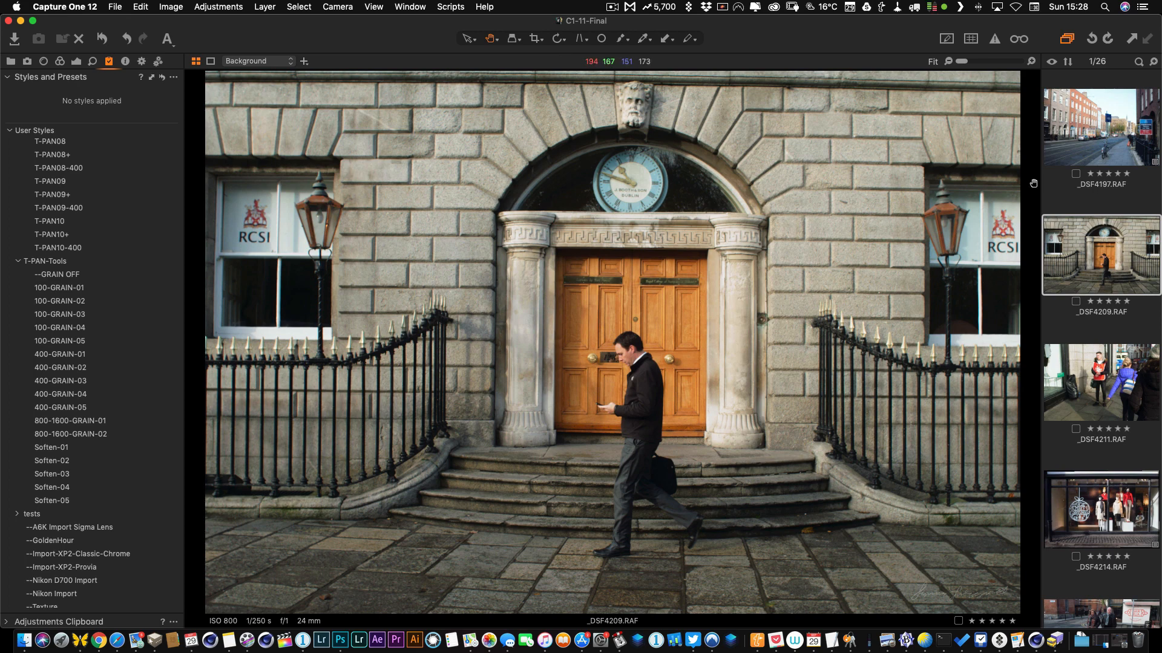
Apply the T-PAN02-400 style from the T-Pan group to the street photo _DSF4197.RAF
click(1060, 149)
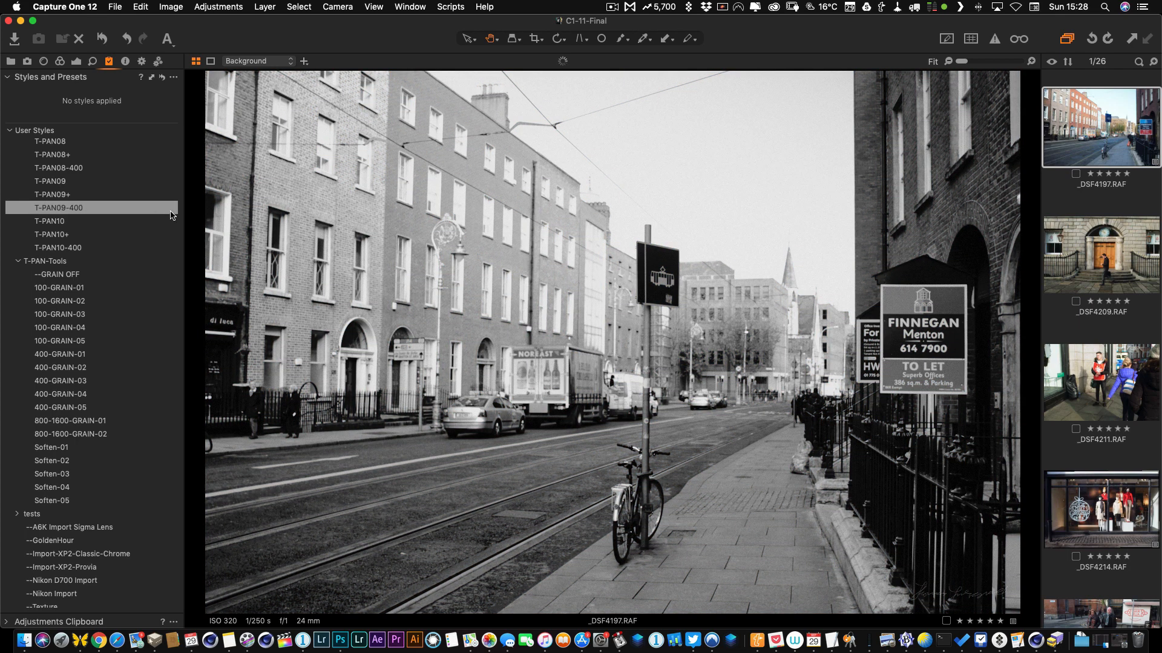
scroll(166, 212, up, 10)
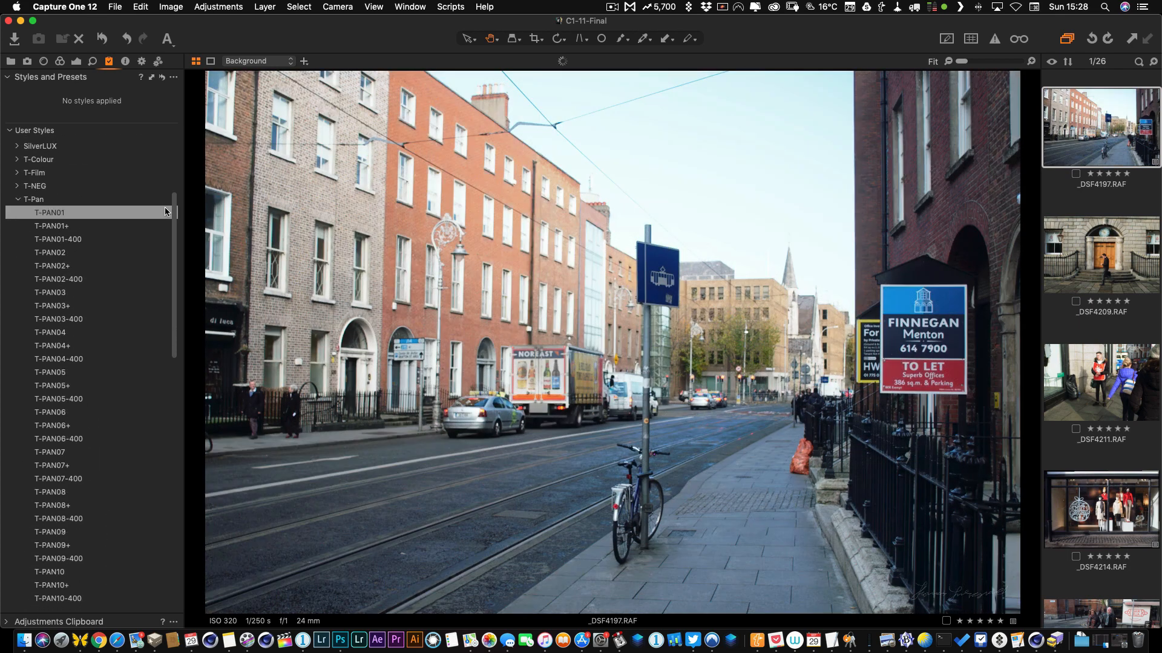
scroll(166, 212, down, 5)
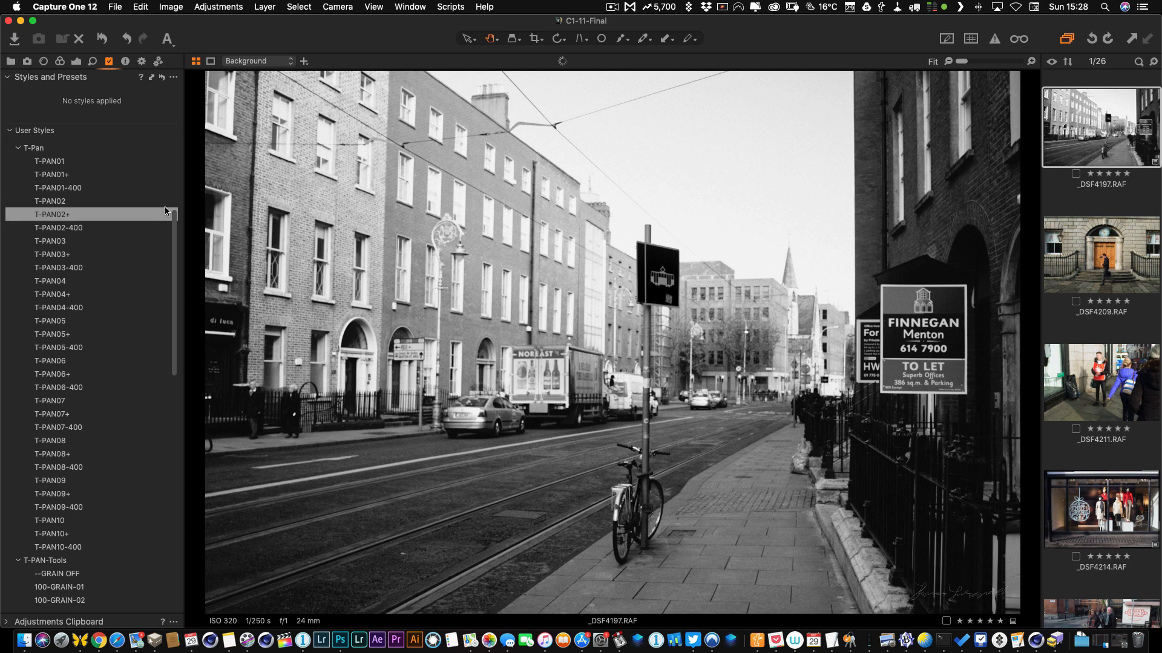
scroll(128, 181, up, 1)
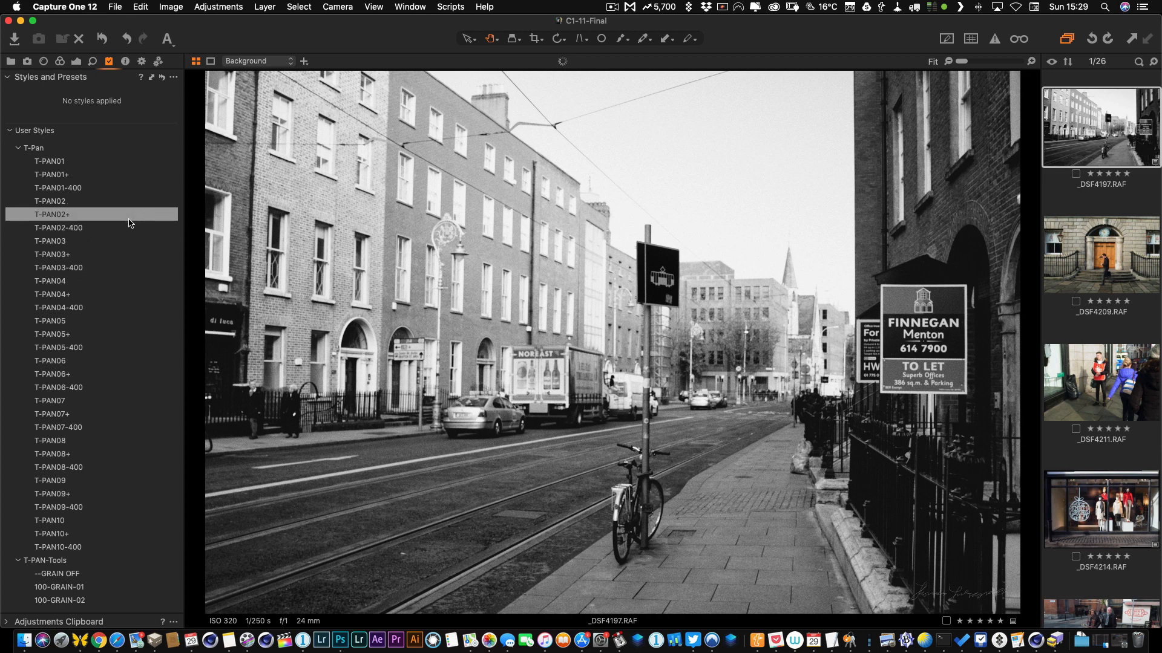
click(129, 222)
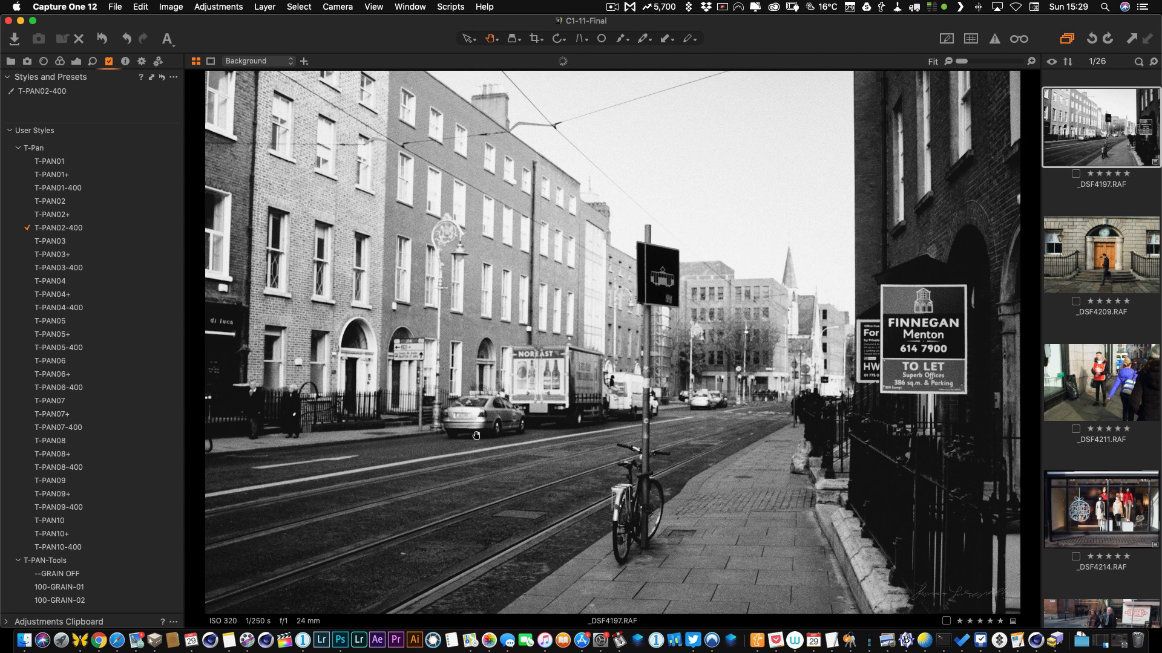
Apply the T-PAN05-400 style to the doorway photo _DSF4209.RAF
click(1078, 275)
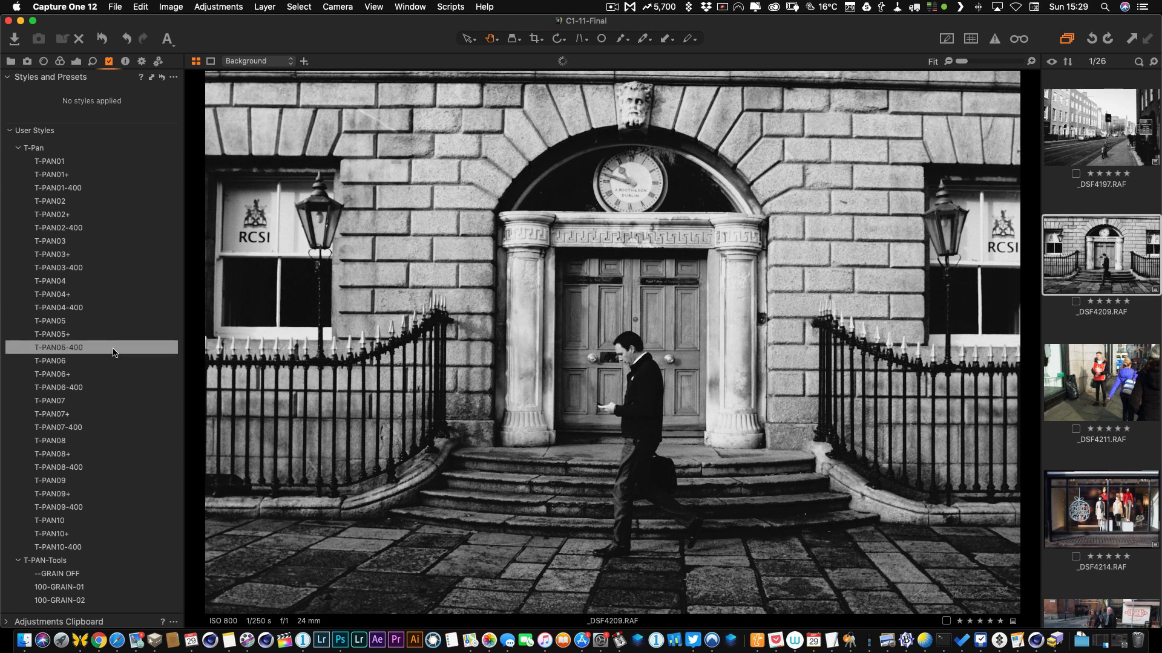
click(114, 352)
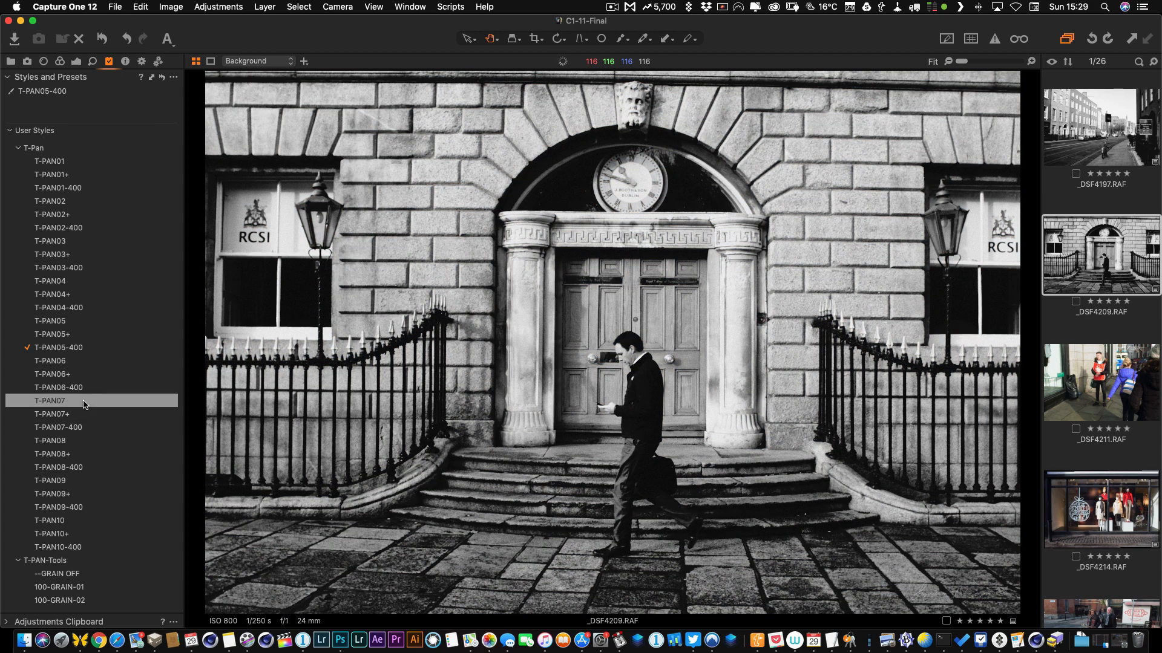
Stack the 400-GRAIN-02 style on the doorway photo, inspect the grain around the walking man at 100%, and remove that style
scroll(84, 423, down, 5)
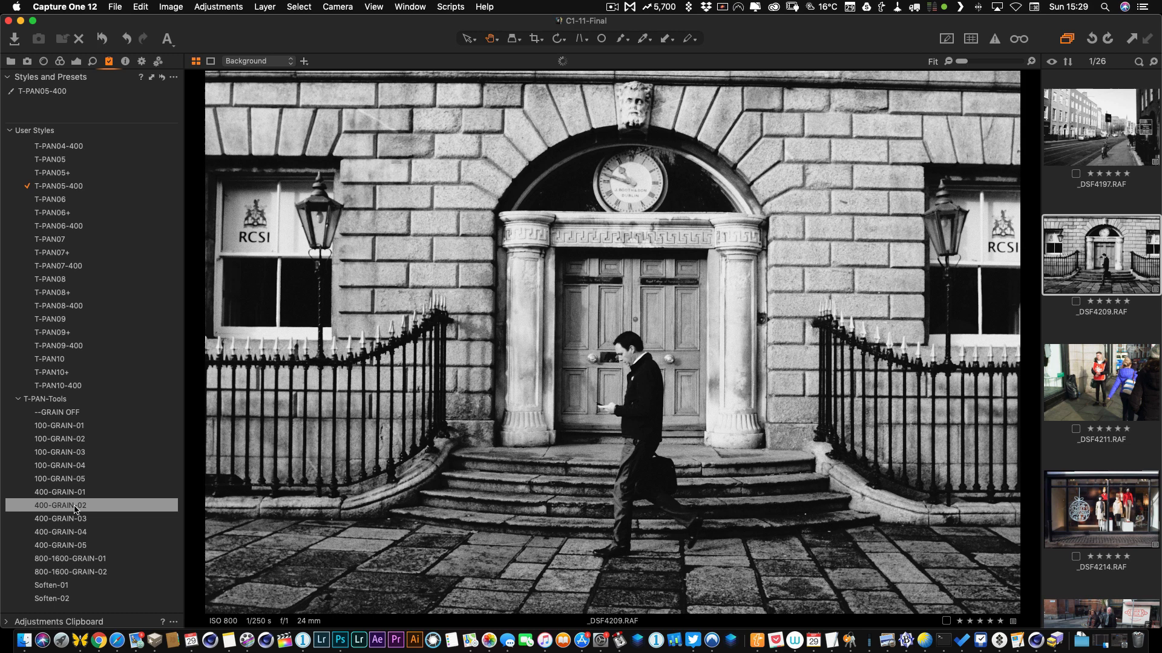
click(75, 510)
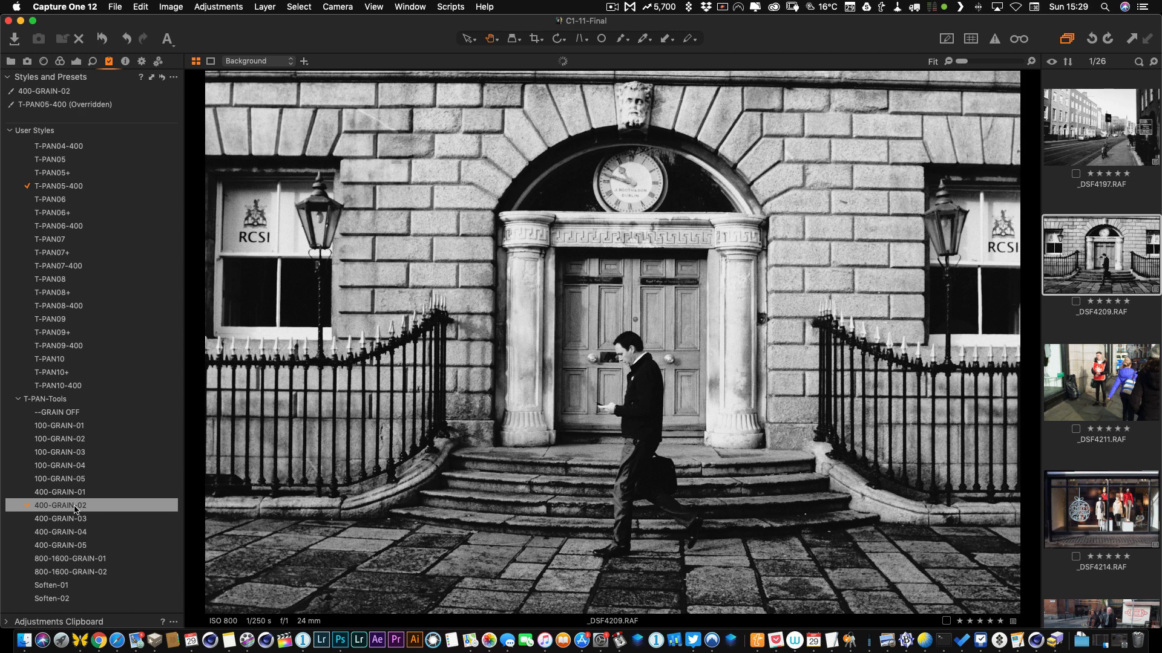
click(594, 375)
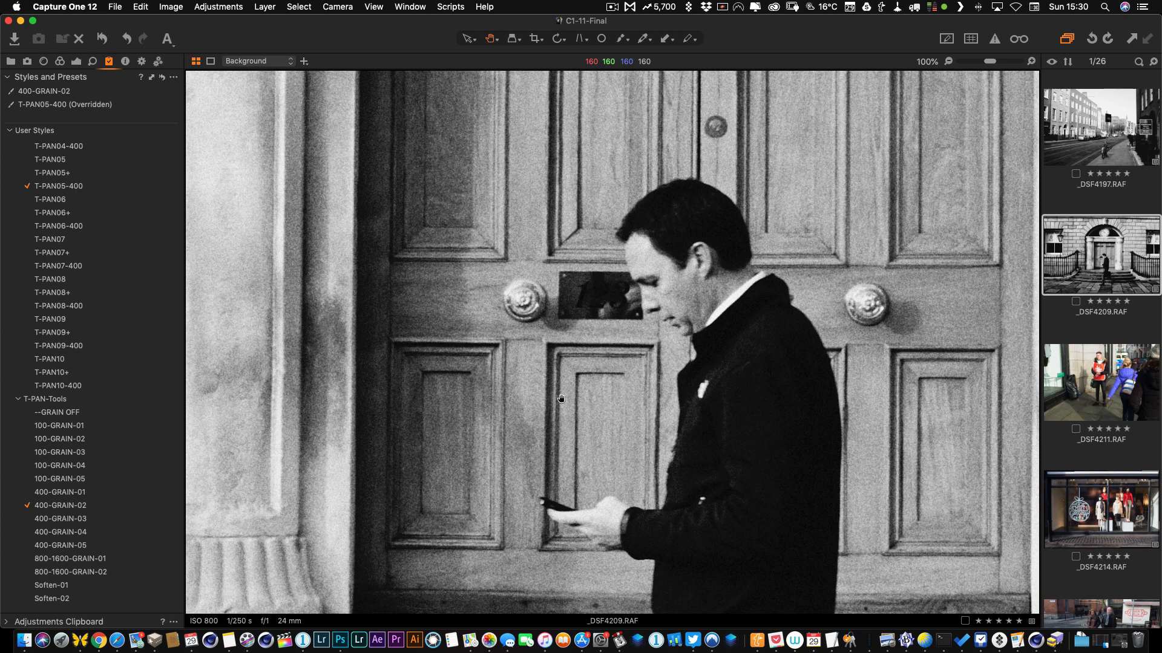
drag(692, 380, 712, 314)
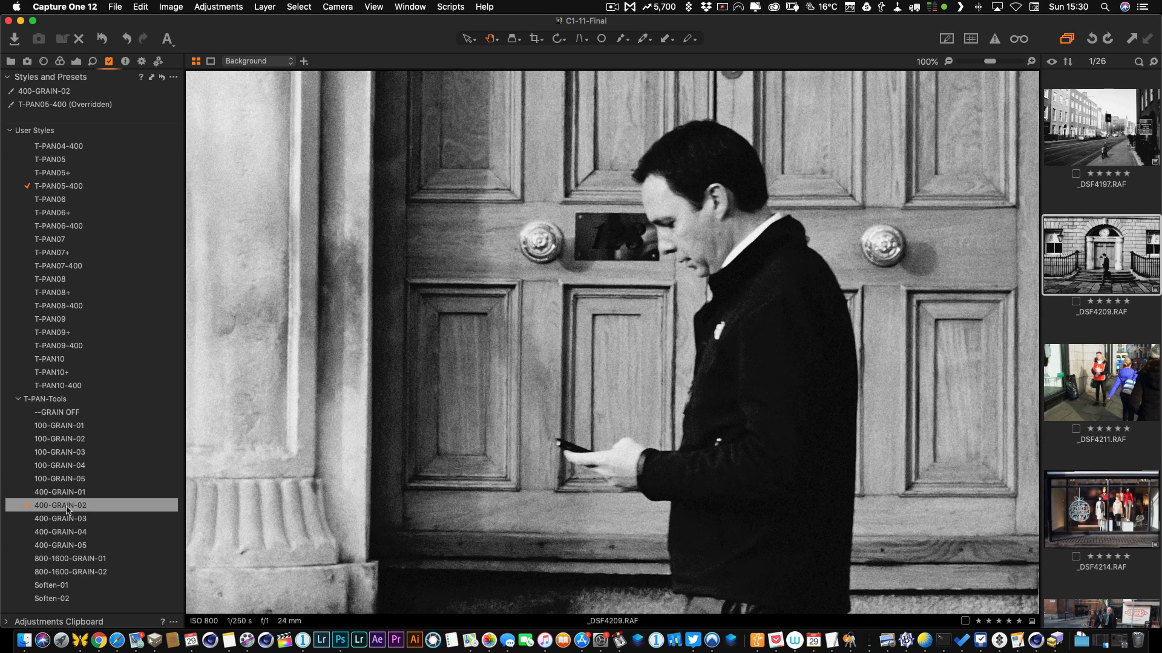
scroll(65, 510, down, 5)
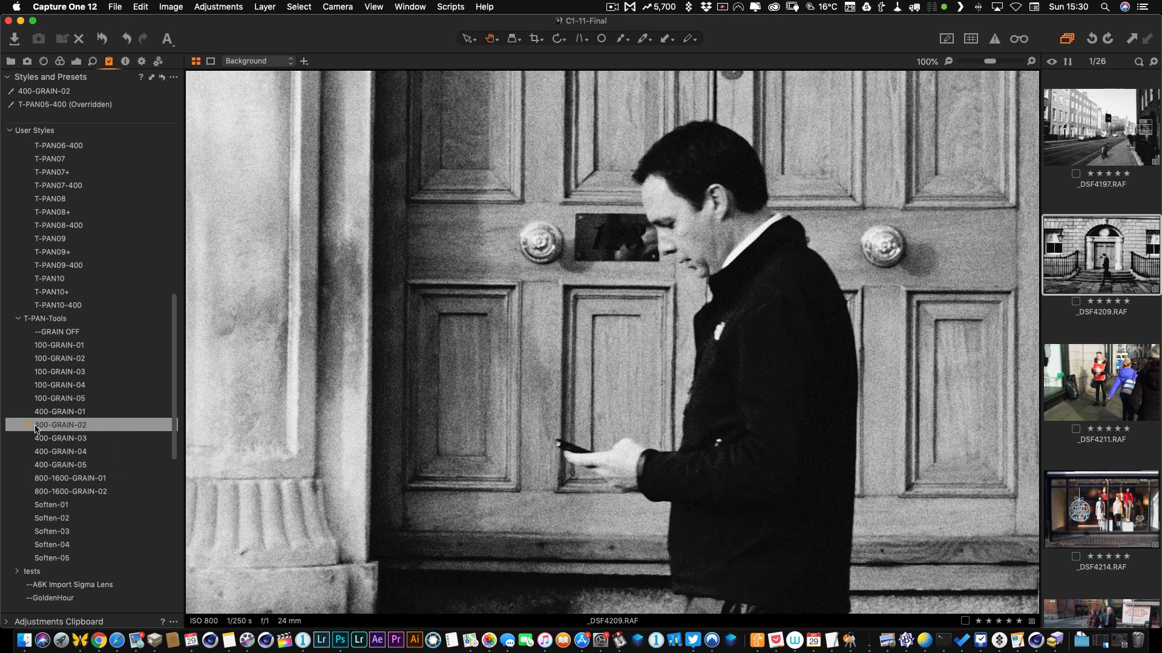
click(41, 427)
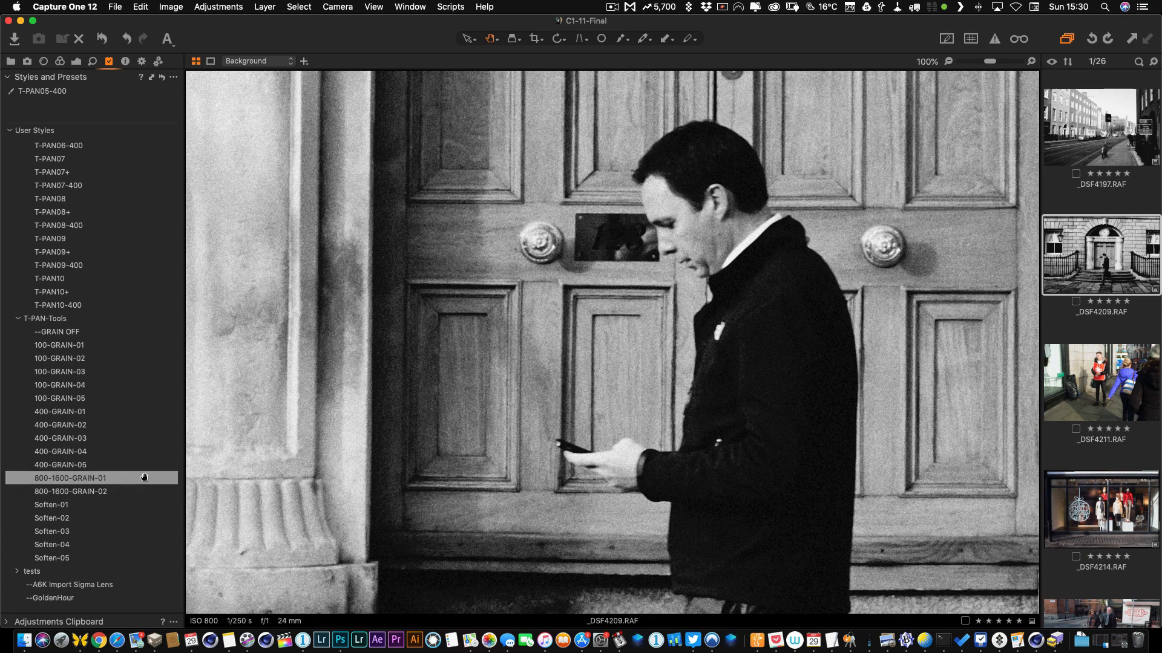
Try the 800-1600-GRAIN-01 style on the doorway photo, remove it, and return the photo to fit view
click(114, 482)
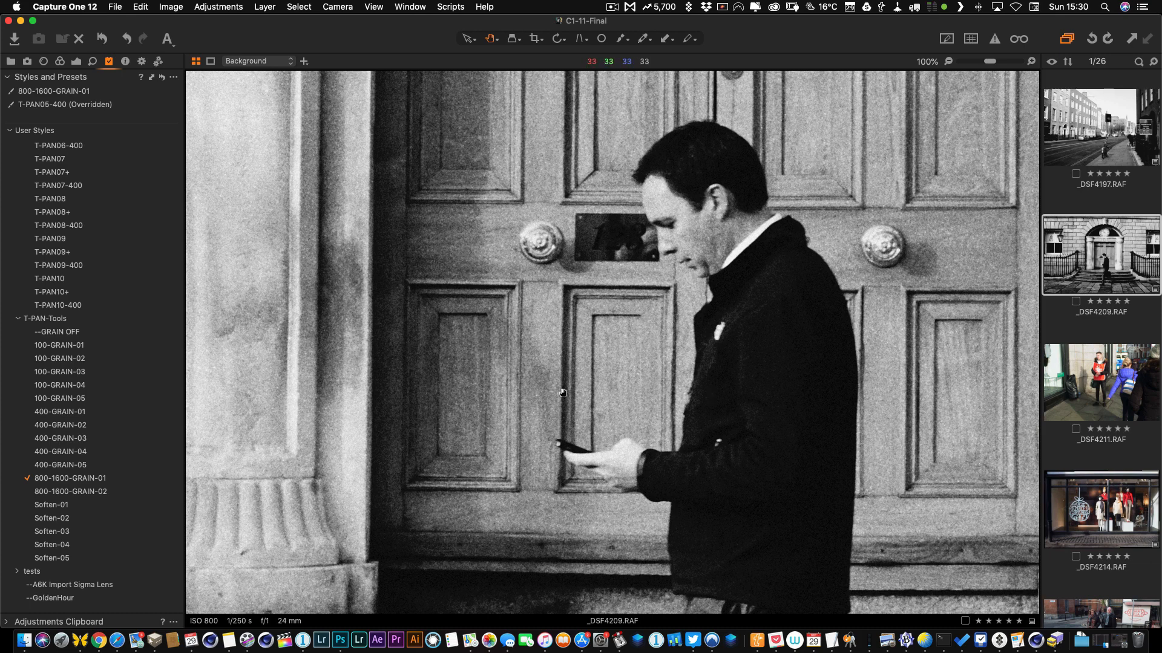
click(117, 482)
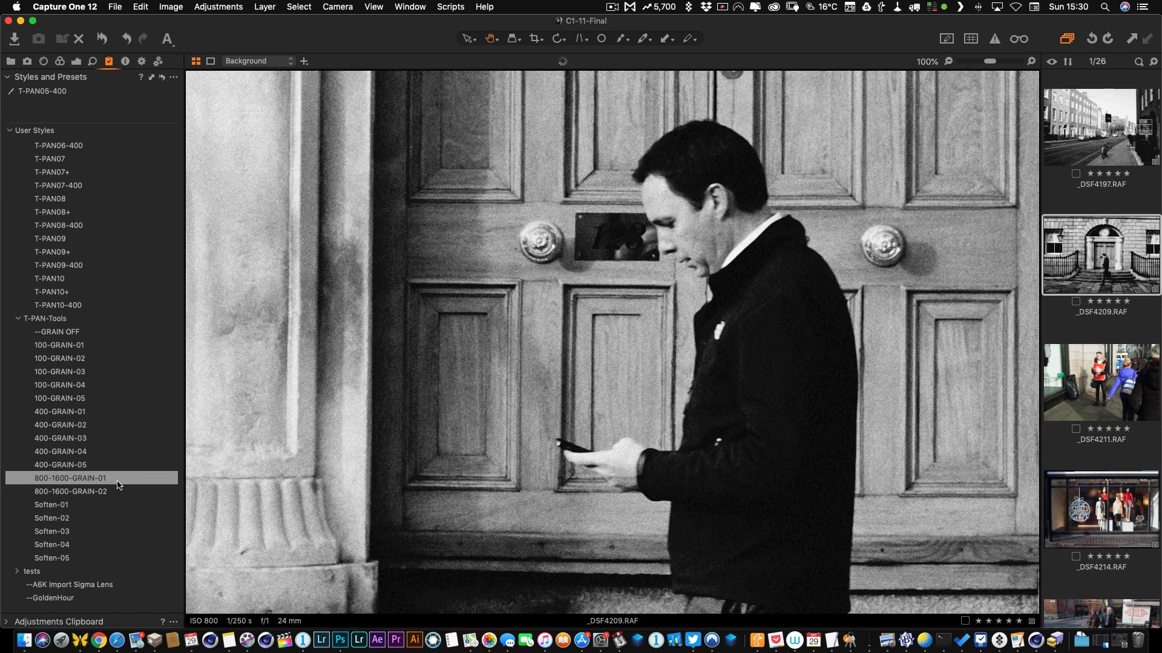
double_click(673, 412)
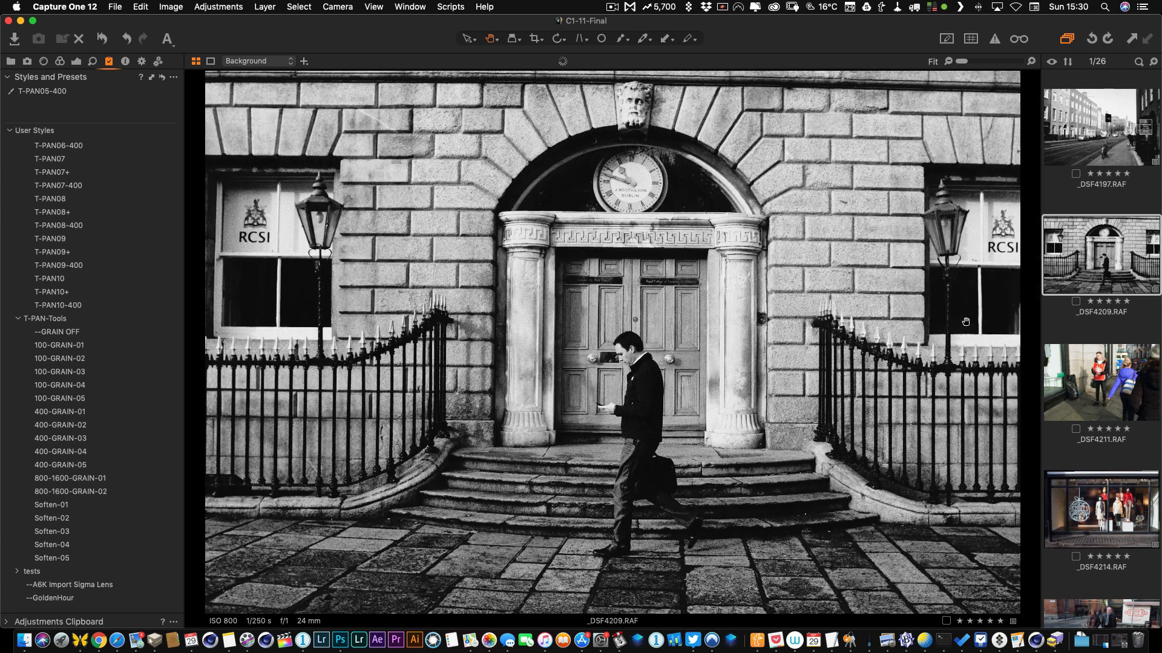
Apply the T-PAN05+ style to the photo of the man in the charity vest, _DSF4211.RAF
click(1095, 404)
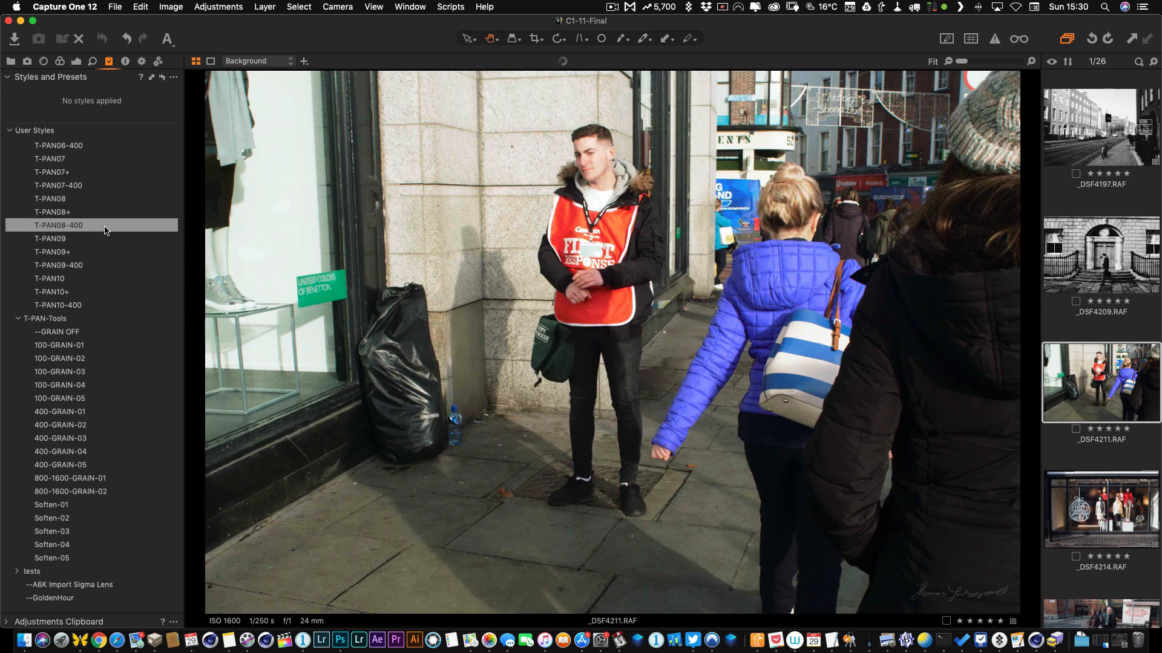
scroll(75, 266, up, 4)
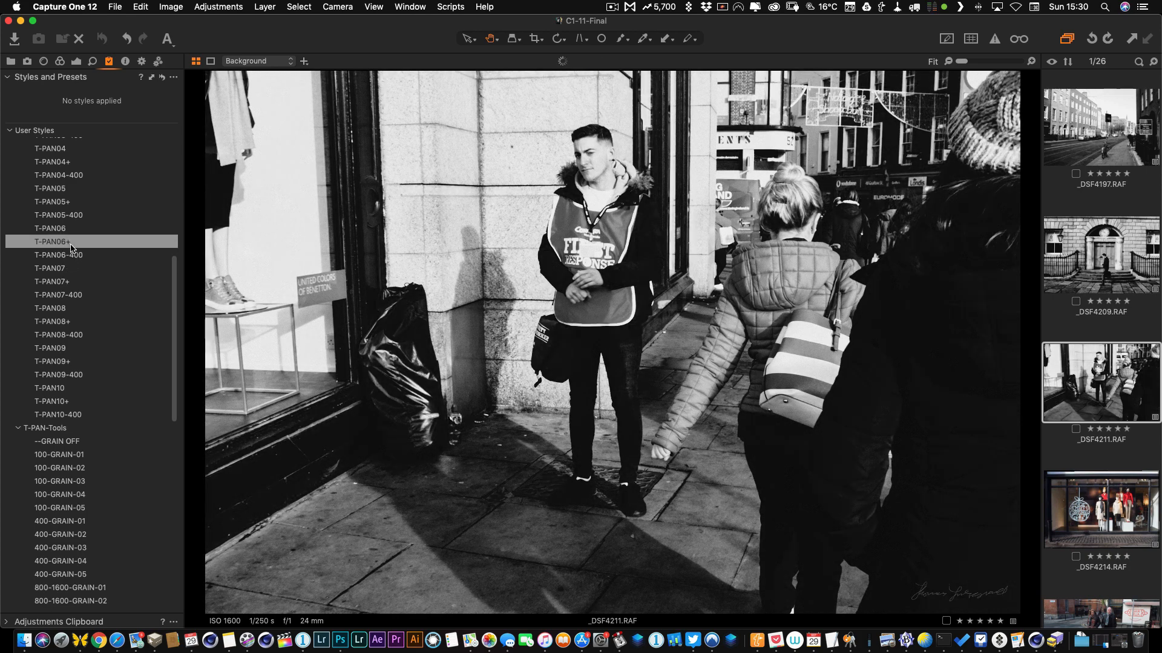
scroll(73, 254, up, 3)
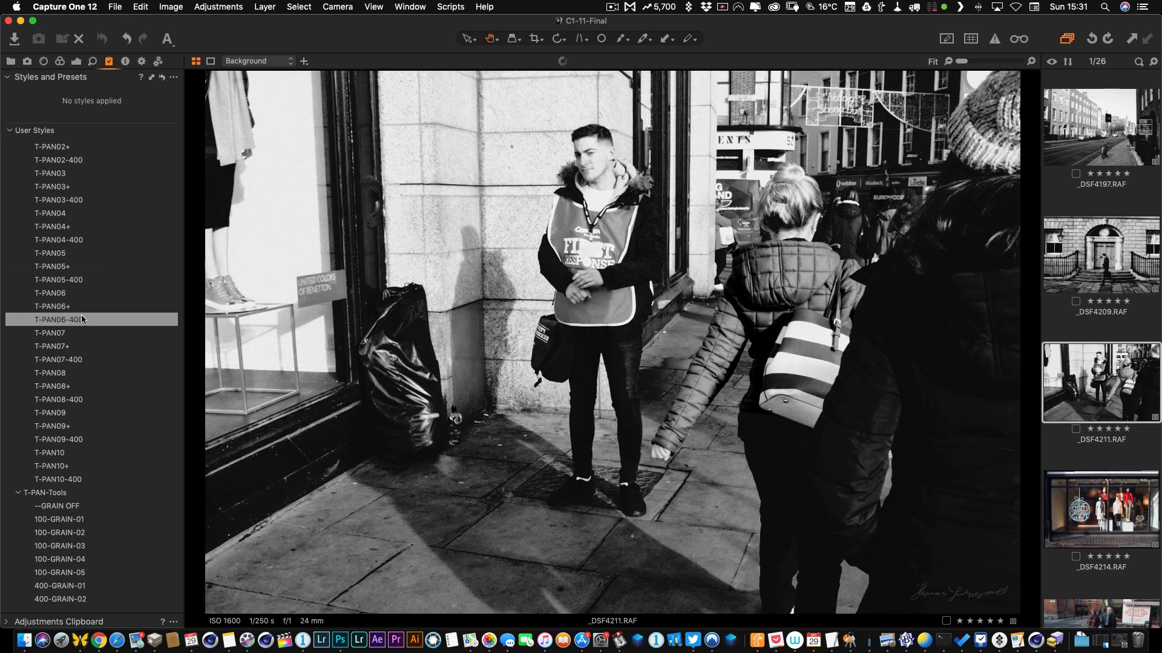
click(78, 272)
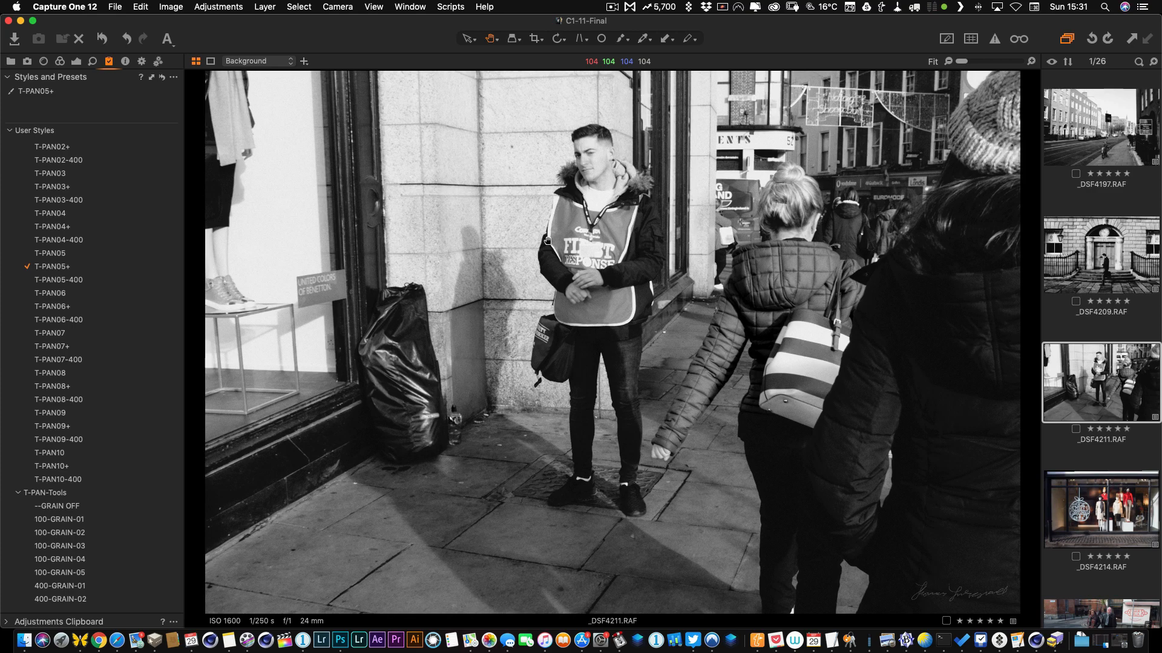
Add the Soften-02 style on top of T-PAN05+ while viewing the vested man's face at 100%
click(581, 218)
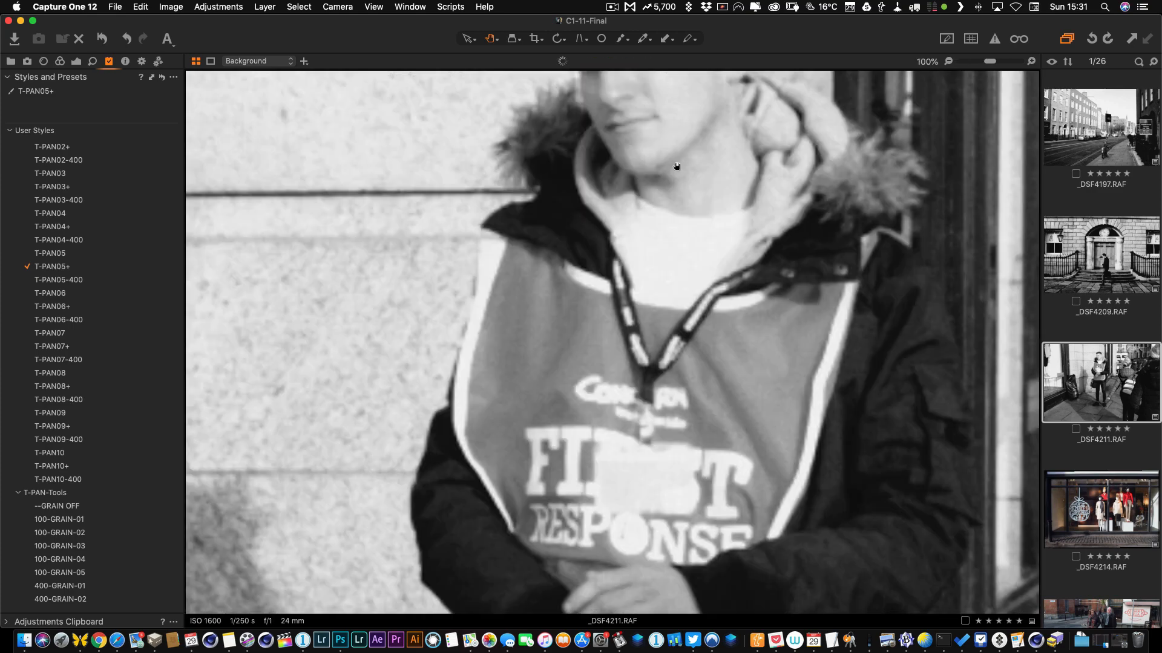
drag(677, 167, 636, 345)
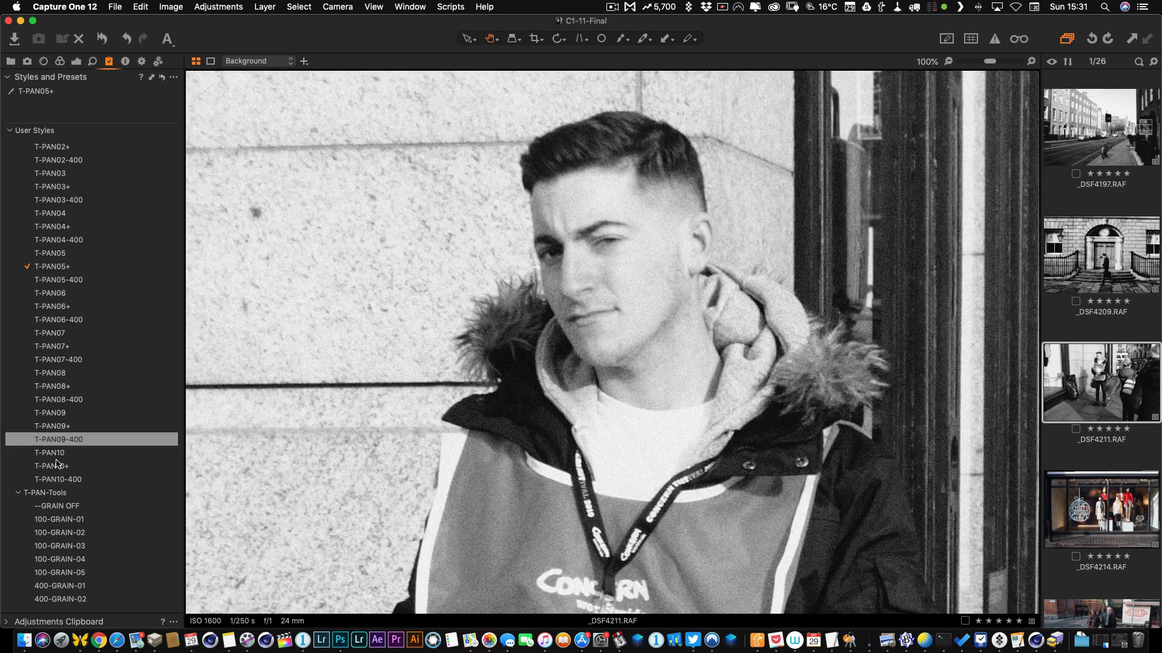
scroll(54, 460, down, 10)
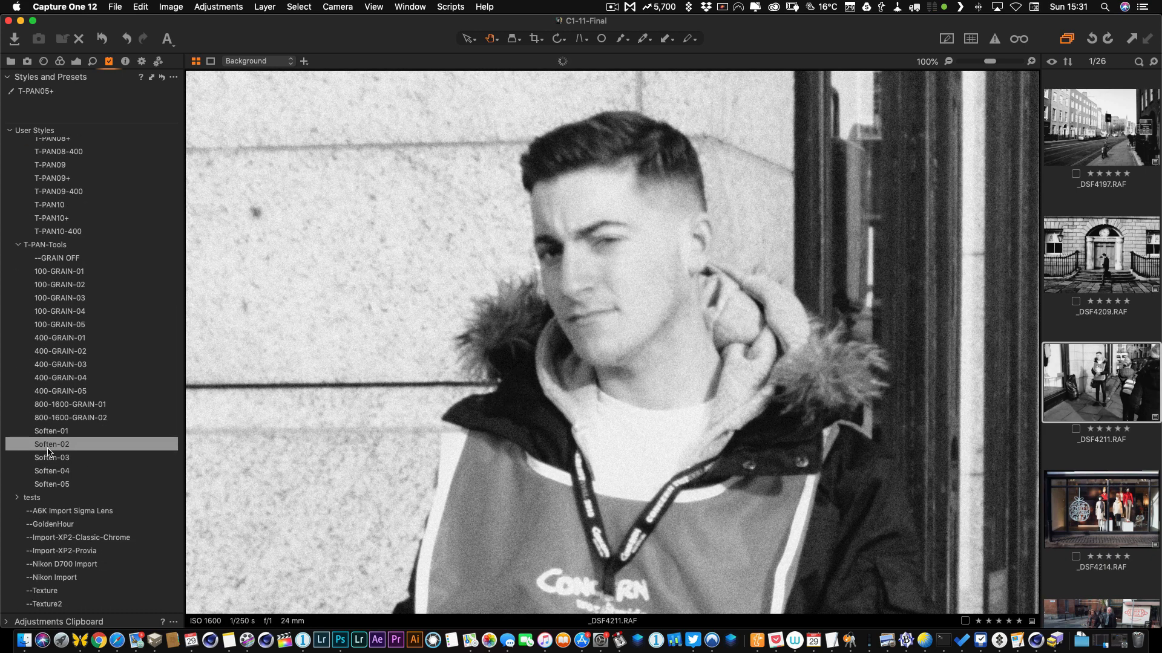
click(48, 450)
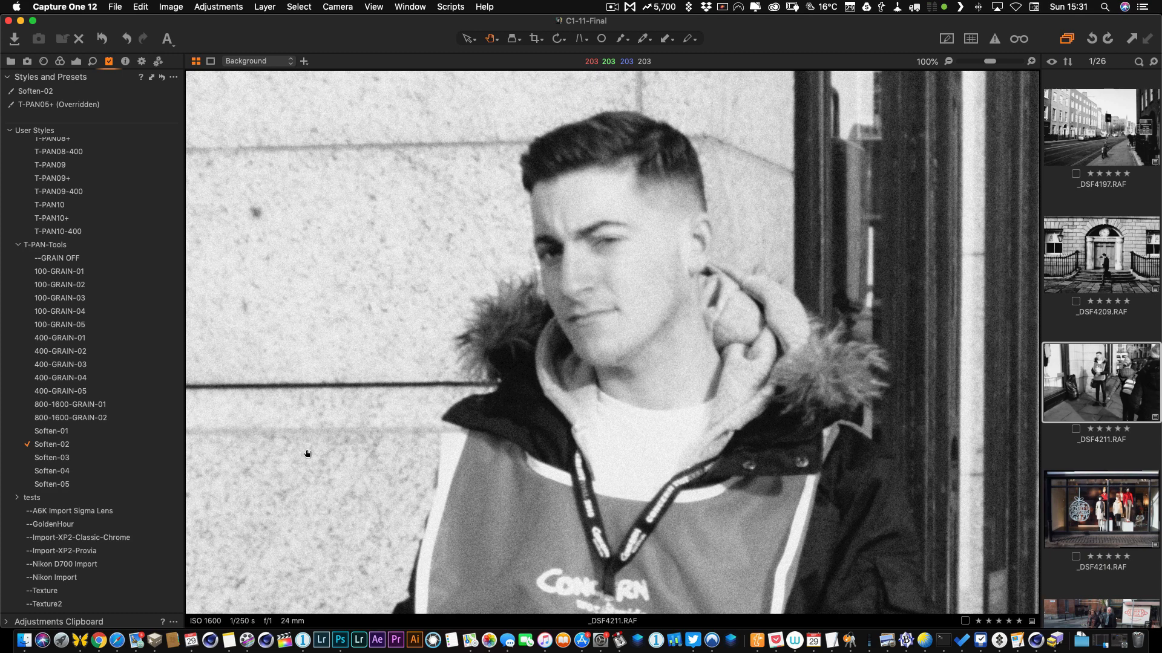
Switch the softening style to Soften-01 and examine its effect on the man's face and vest
click(104, 432)
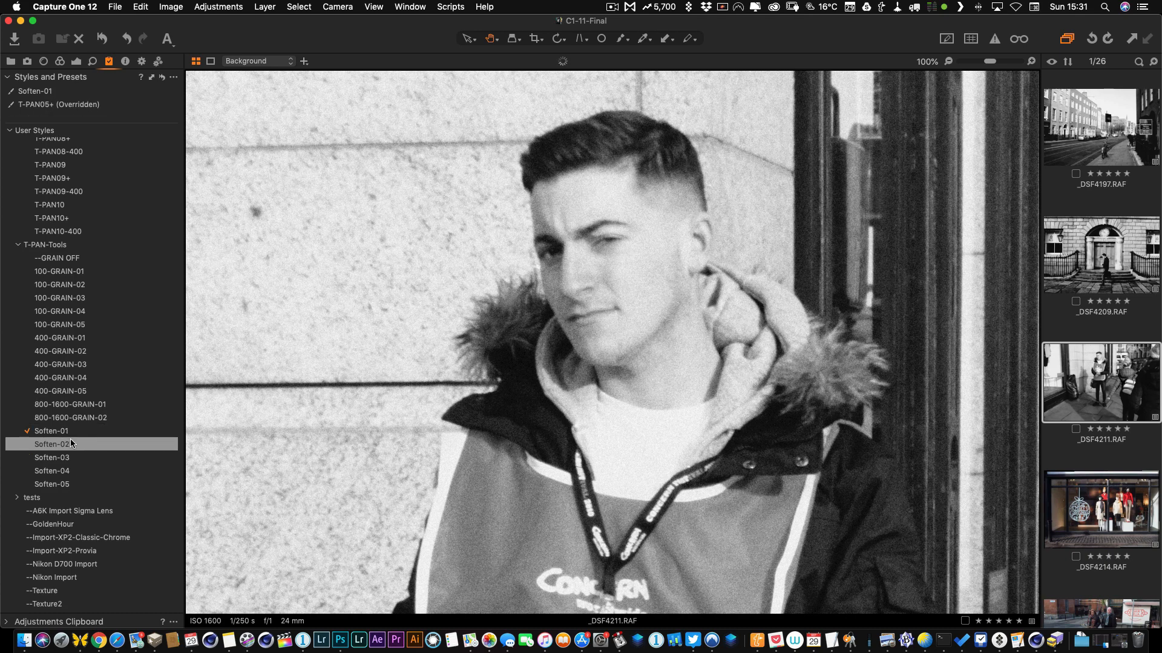
scroll(582, 412, down, 5)
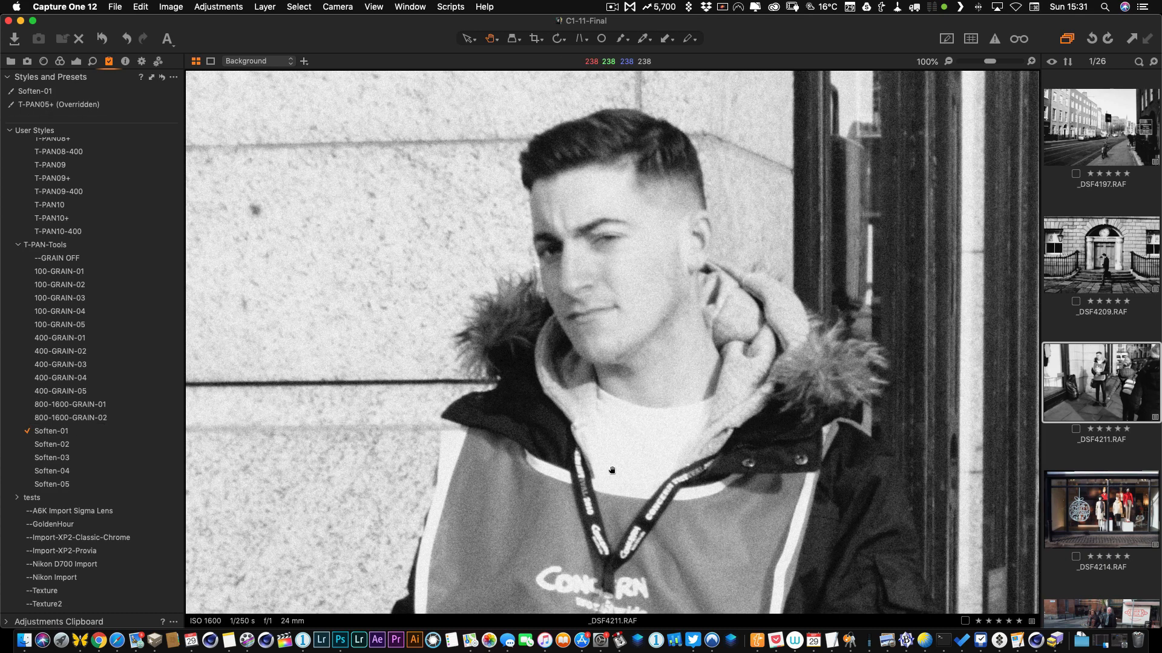
scroll(611, 440, up, 5)
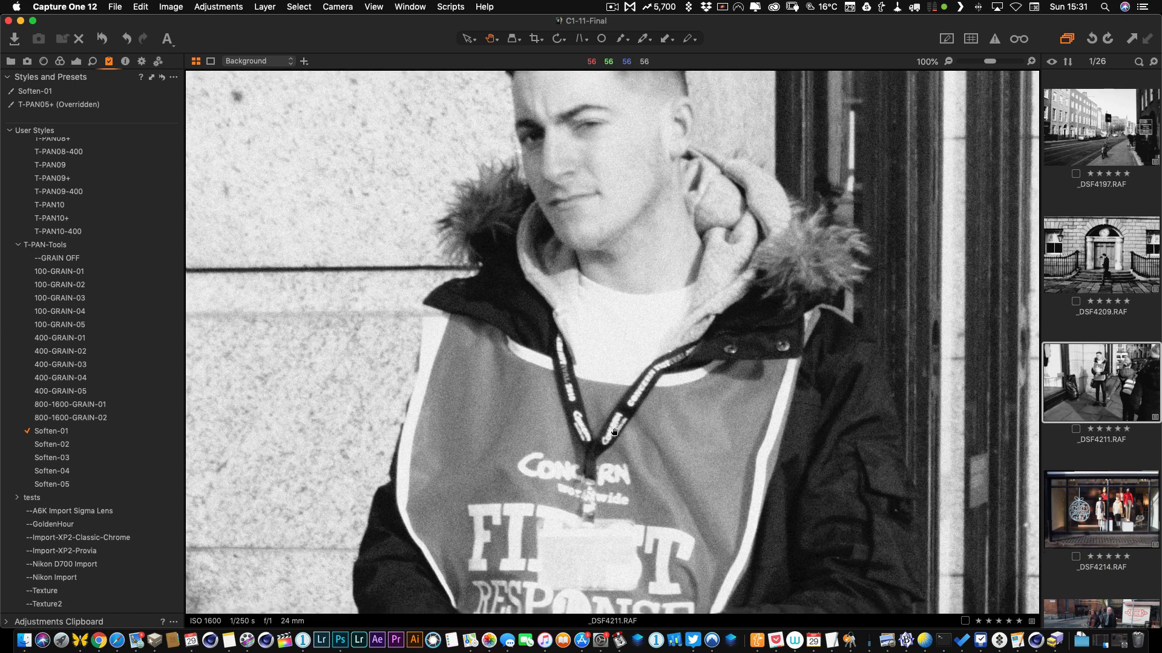
scroll(614, 491, up, 2)
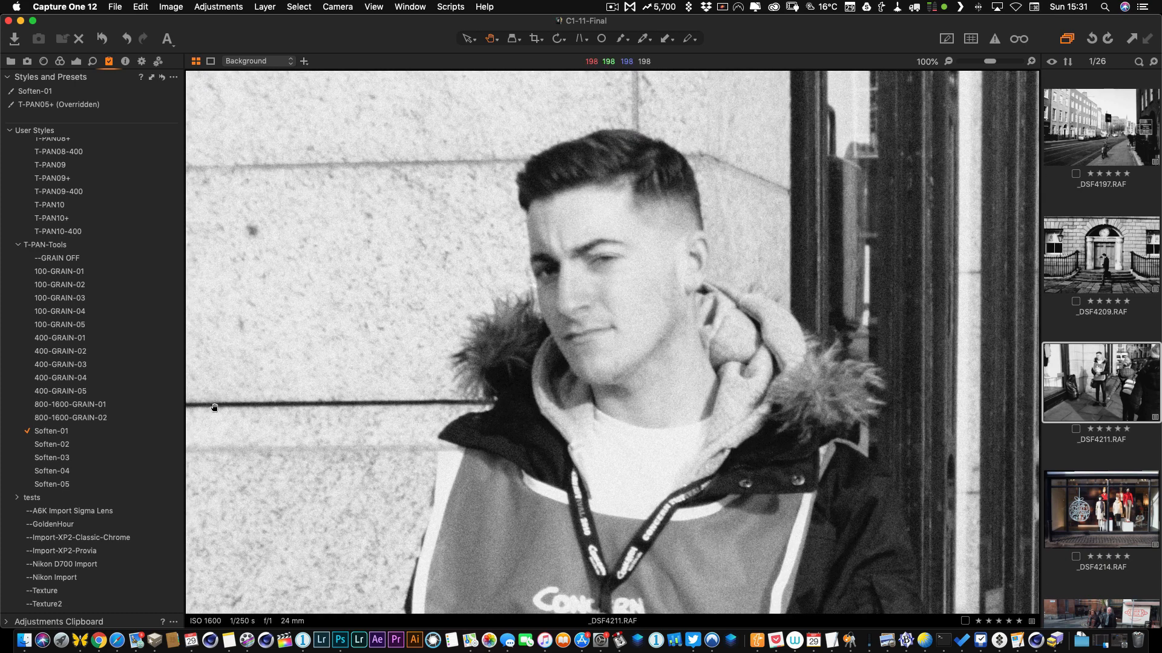
click(135, 435)
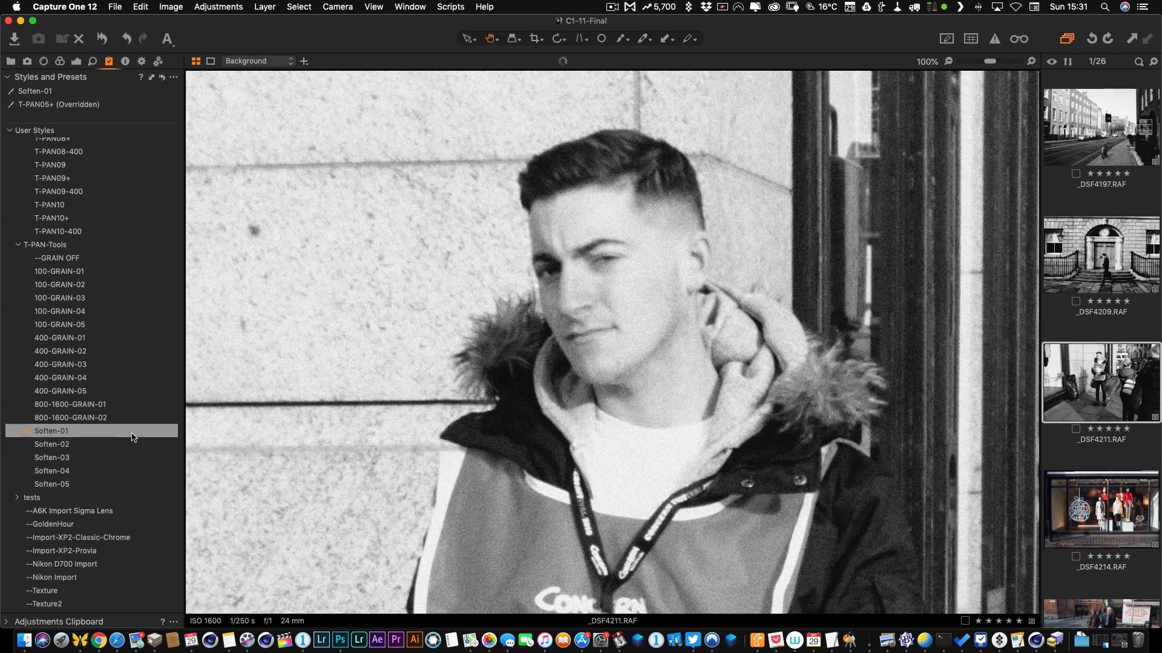
Remove the Soften-01 style from the vested man's photo and return the photo to fit view
click(134, 436)
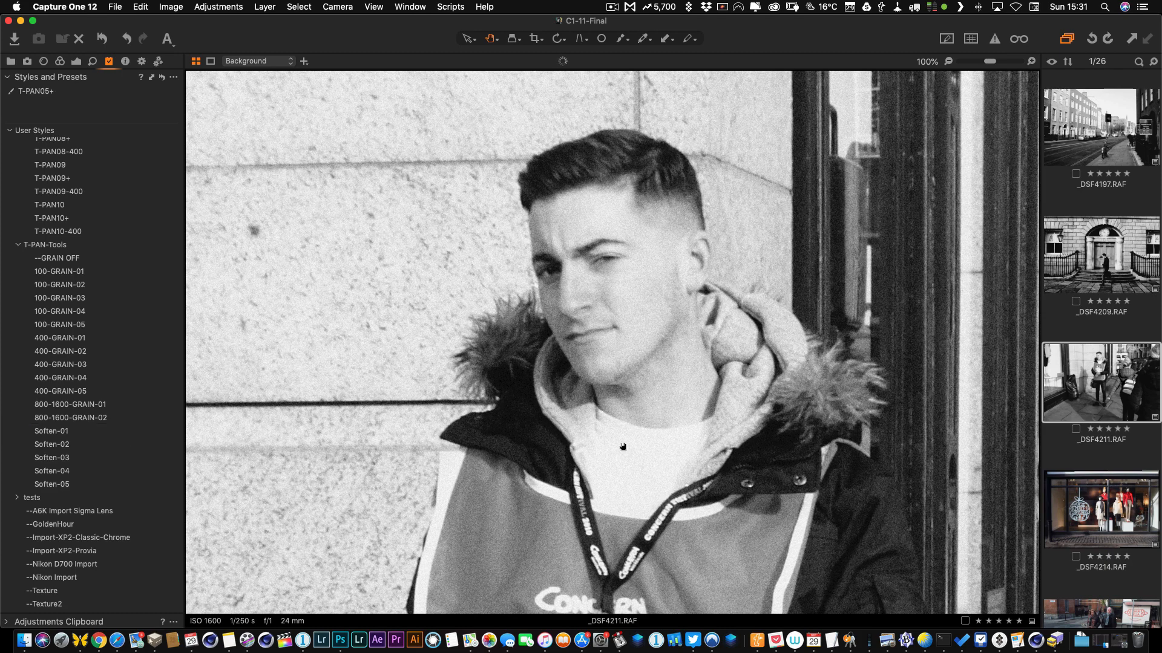
double_click(623, 447)
Apply the T-PAN08 style to the Christmas shop window photo, _DSF4214.RAF
click(1101, 530)
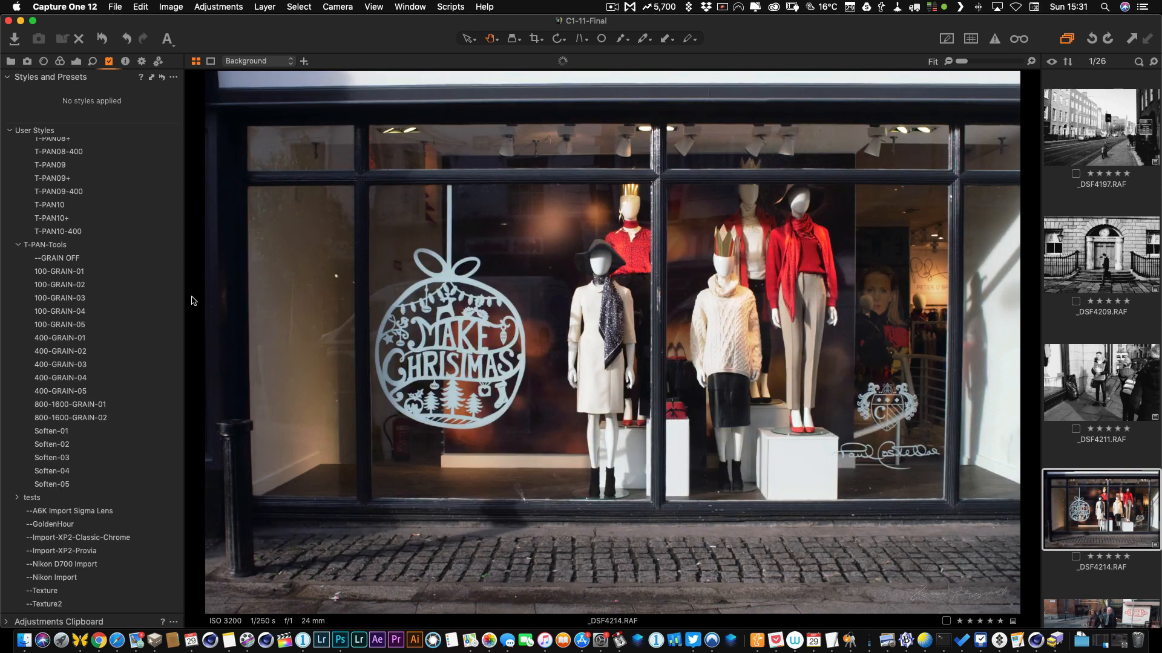
scroll(135, 308, up, 5)
click(130, 308)
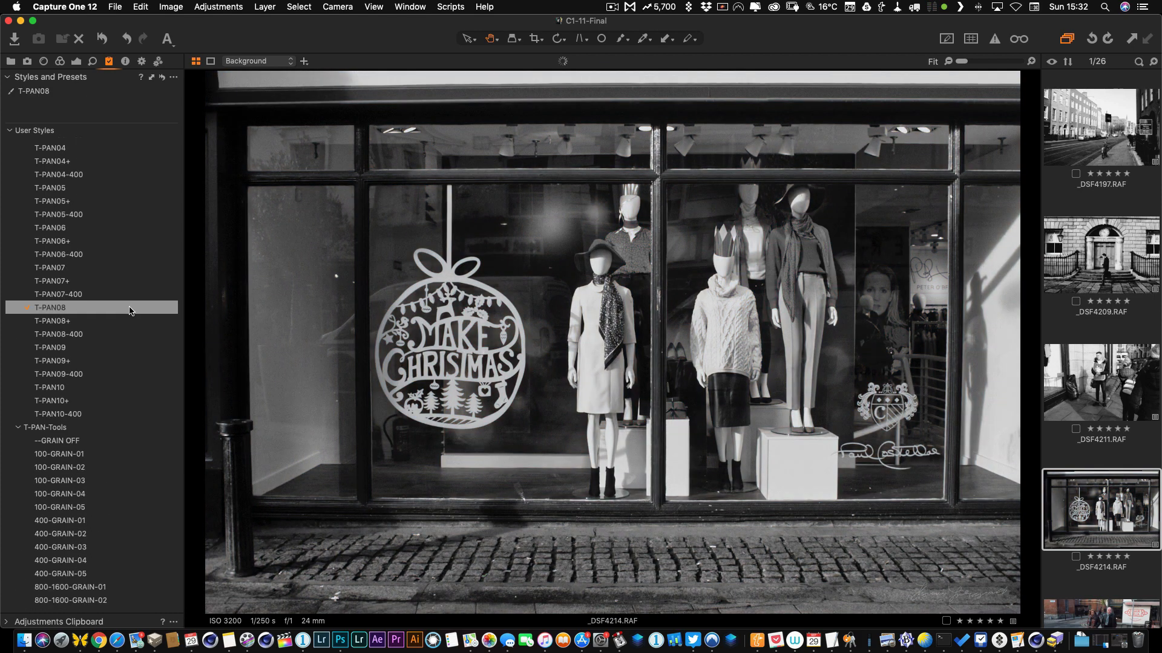
Apply the T-PAN09 style to the photo of the couple crossing the street, _DSF4220.RAF, and check it up close
key(Down)
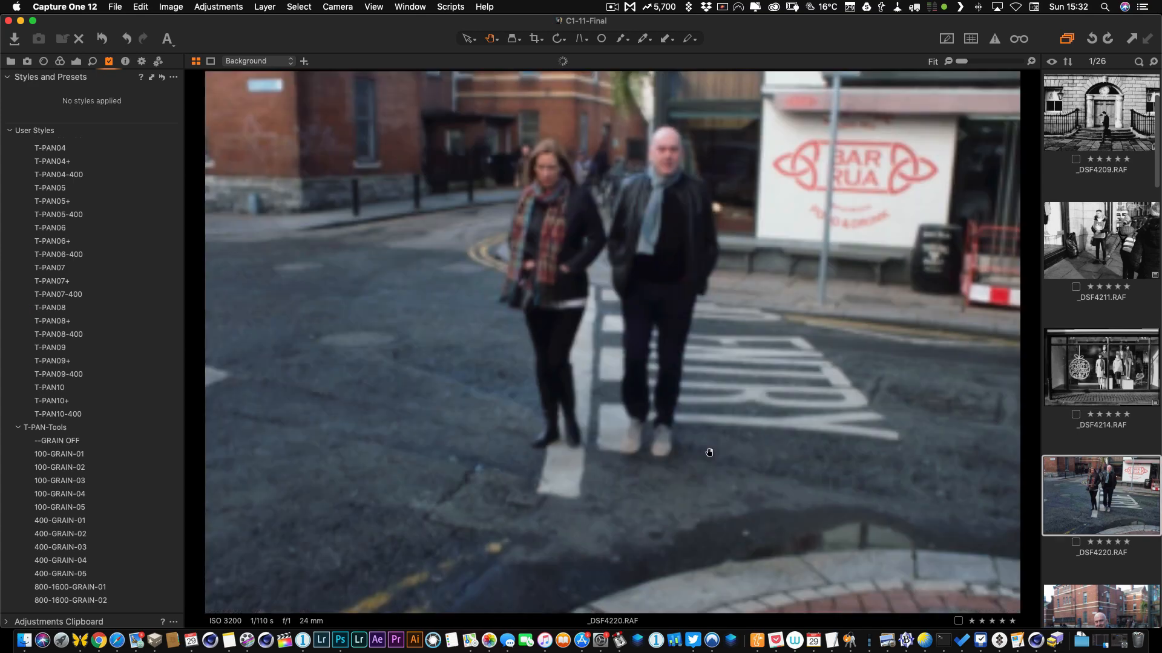
click(50, 347)
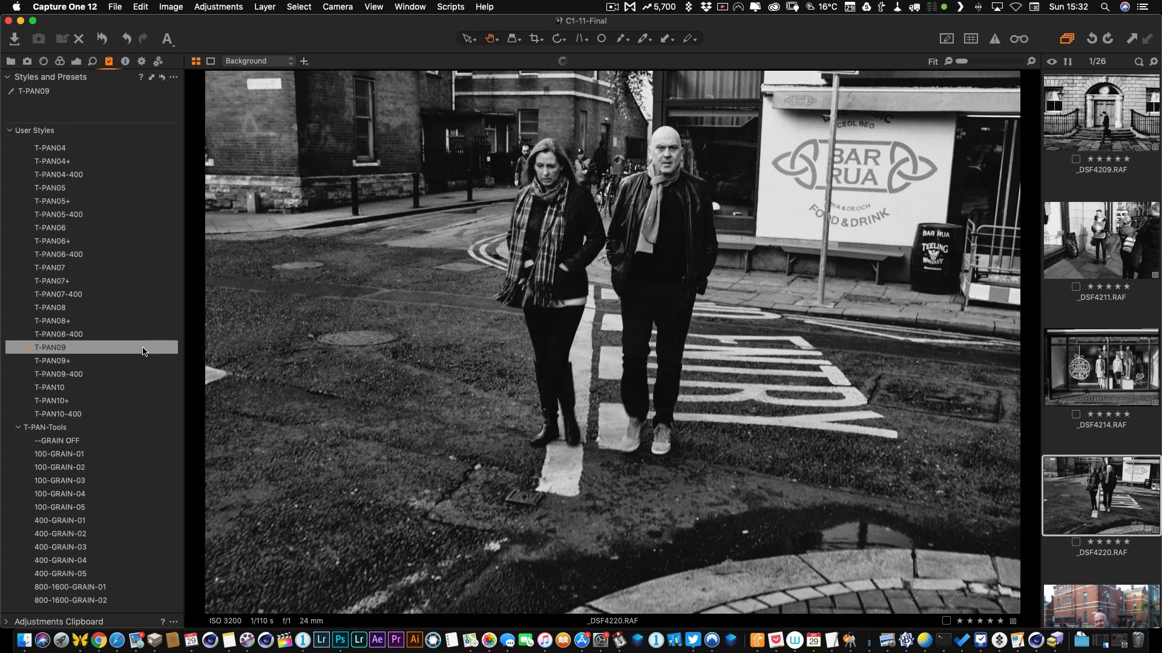
click(567, 204)
click(575, 225)
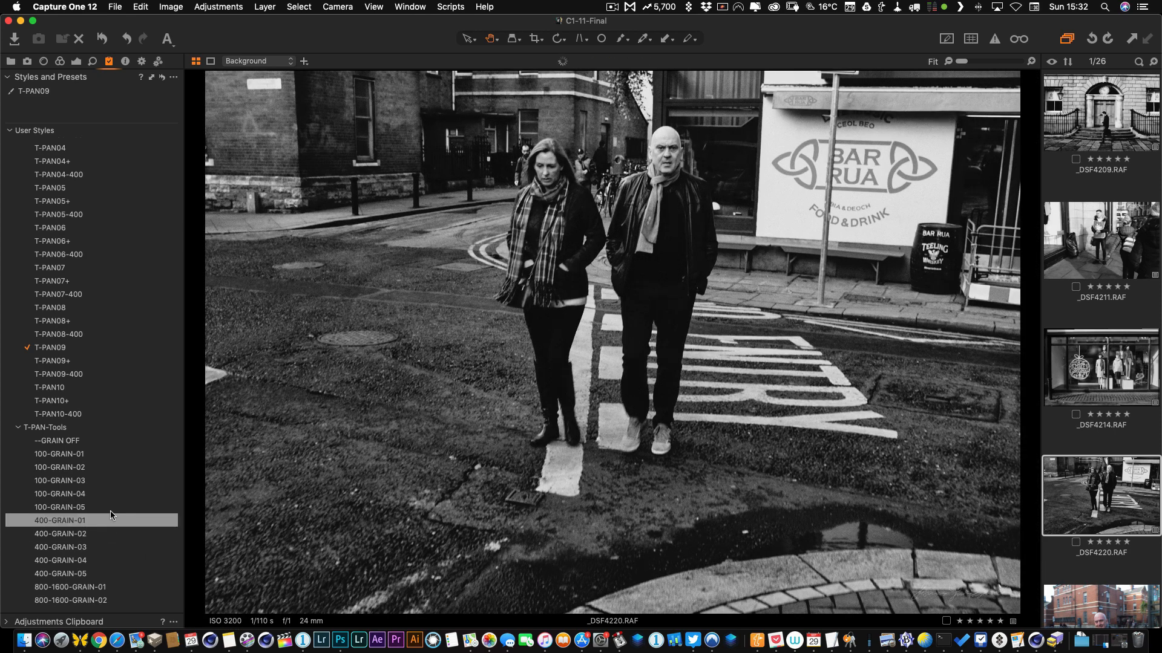
Add the 100-GRAIN-04 style to the couple's photo, check the woman's face at 100%, and return to fit view
click(96, 497)
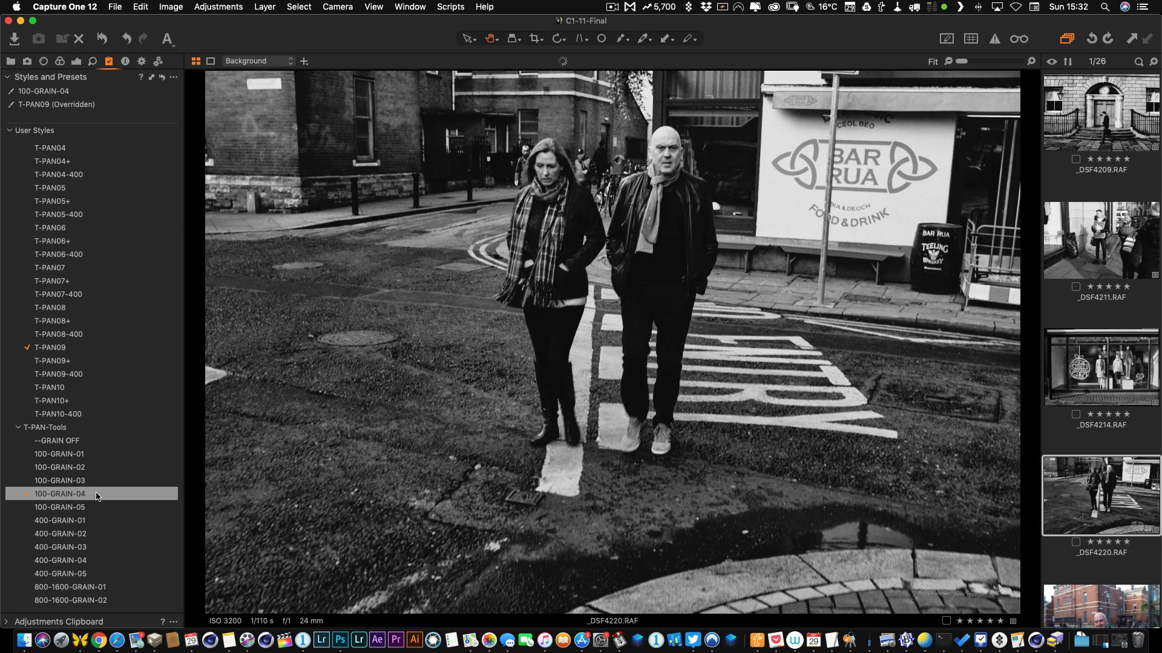
click(543, 184)
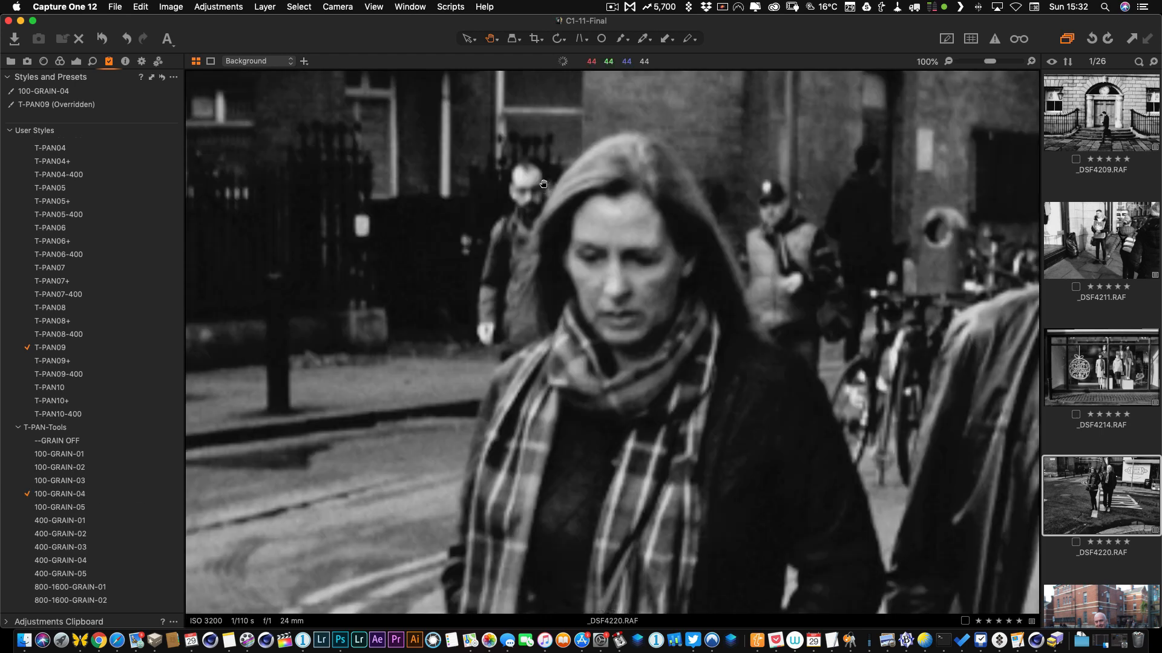
click(618, 238)
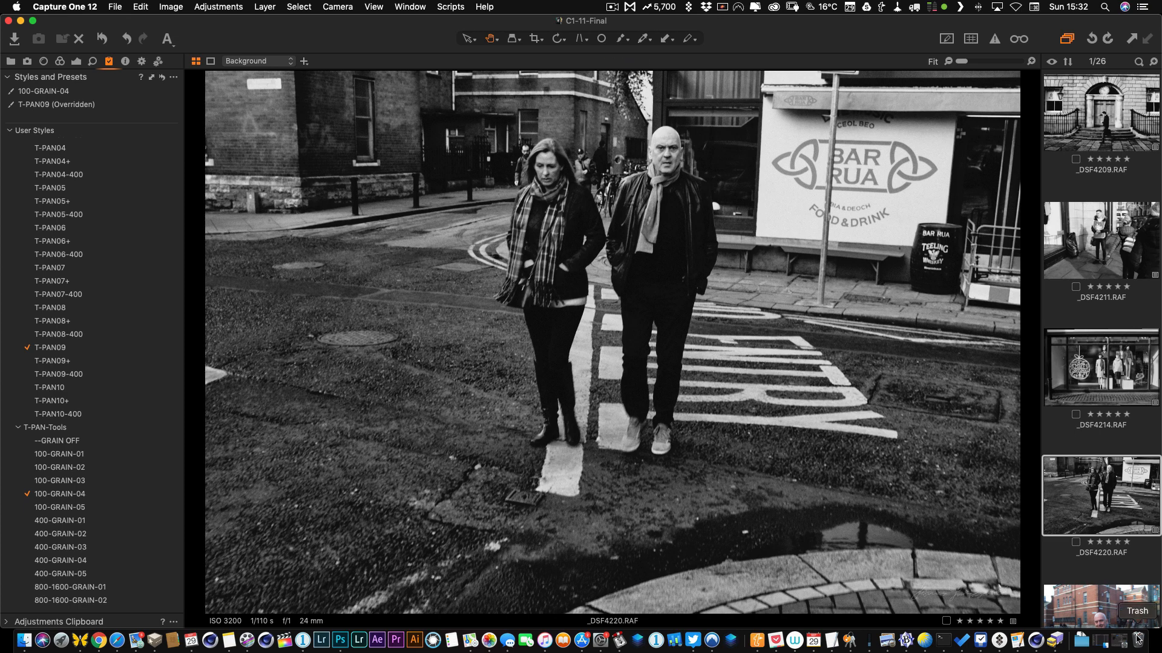
Apply T-PAN07-400 to the smiling man's photo, _DSF4221.RAF, and add 400-GRAIN-02 while viewing his face at 100%
key(Right)
click(76, 294)
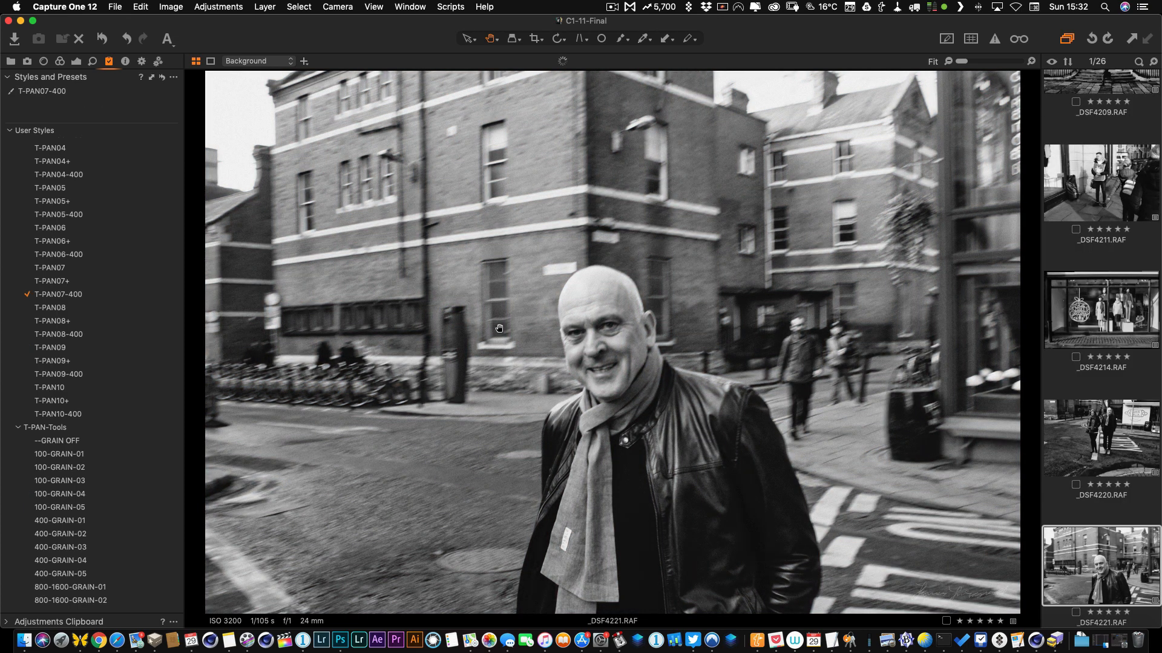
click(620, 310)
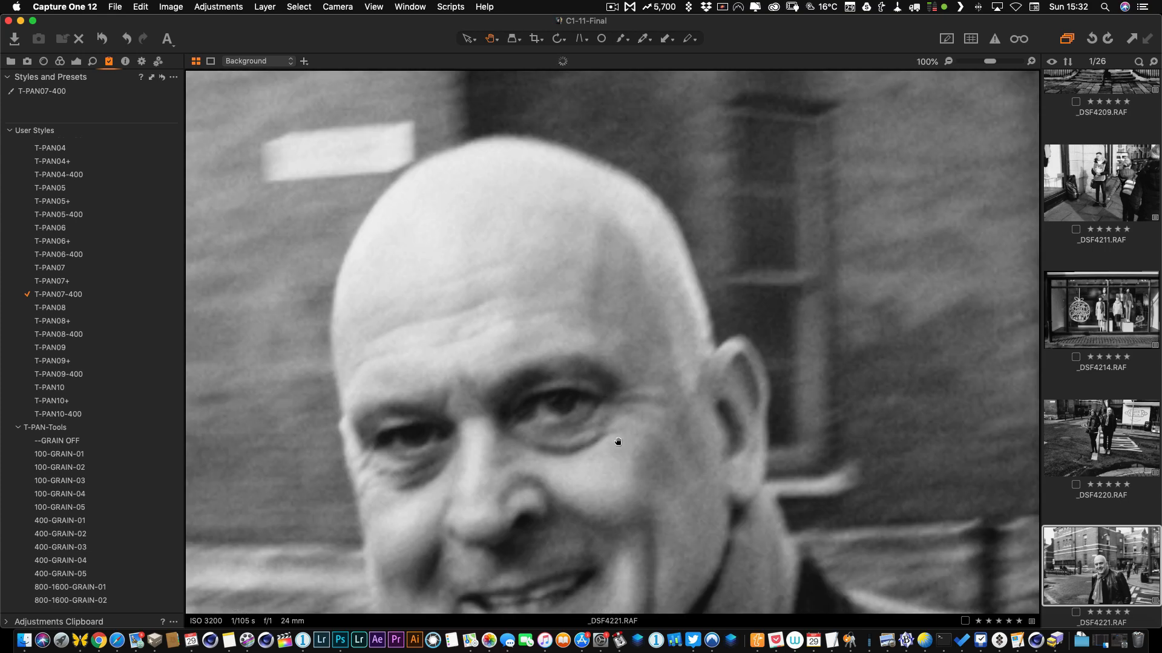
drag(615, 445, 677, 280)
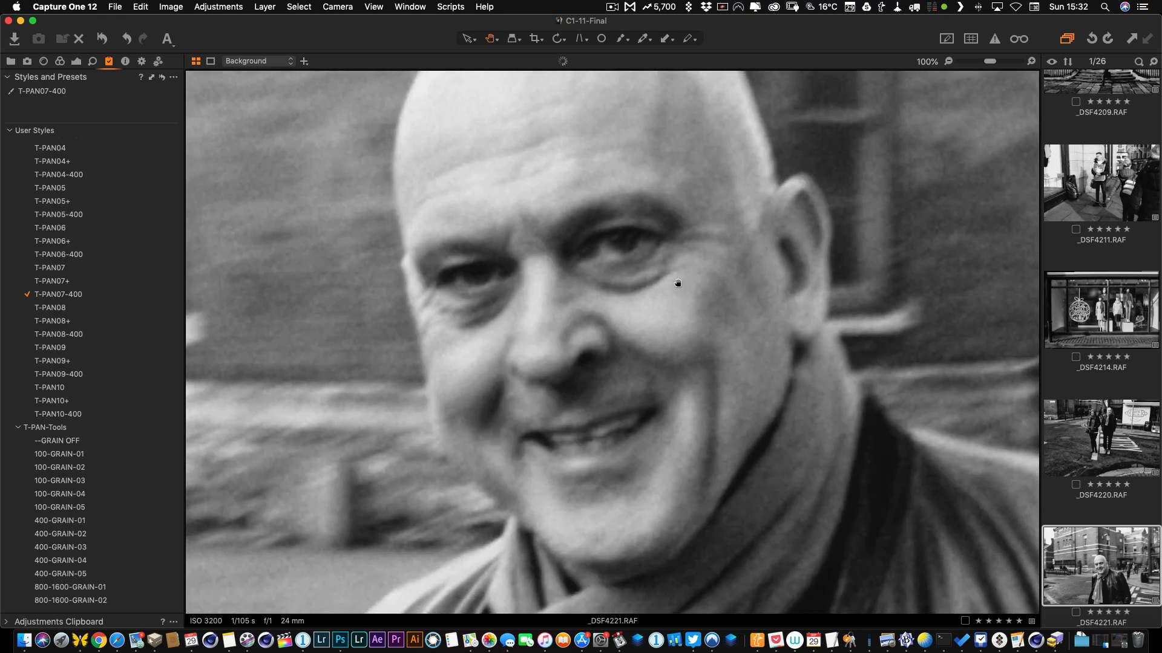
click(108, 537)
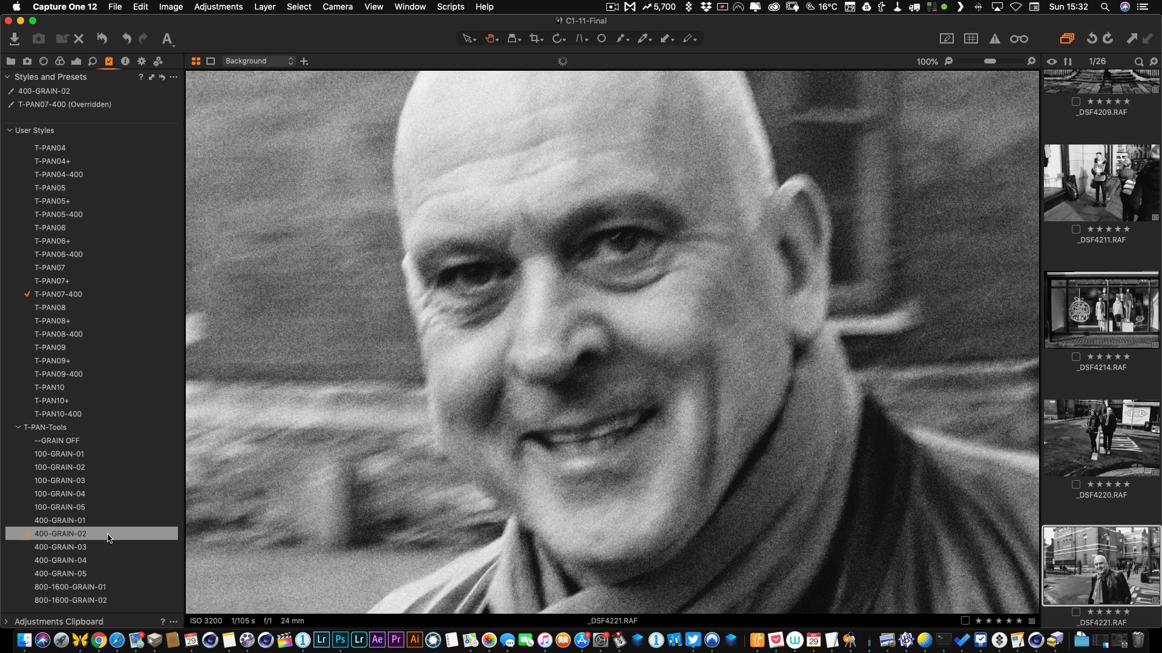
double_click(553, 475)
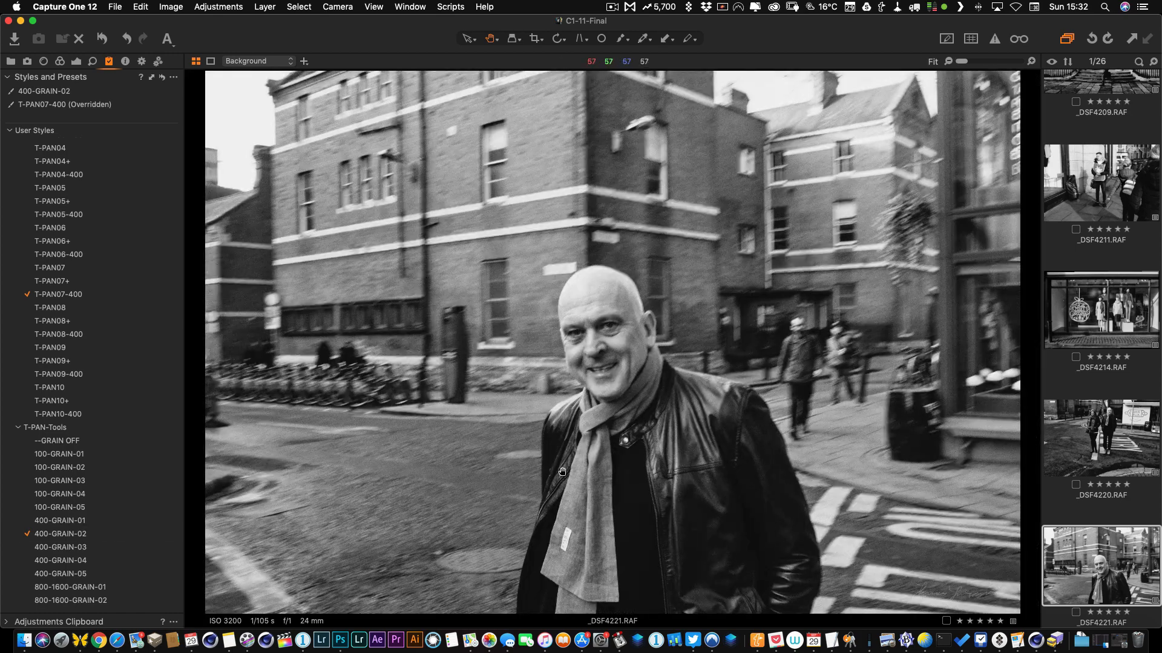
Apply the T-PAN09 style to the photo of the painted road lettering, _DSF4224.RAF
scroll(1110, 486, down, 5)
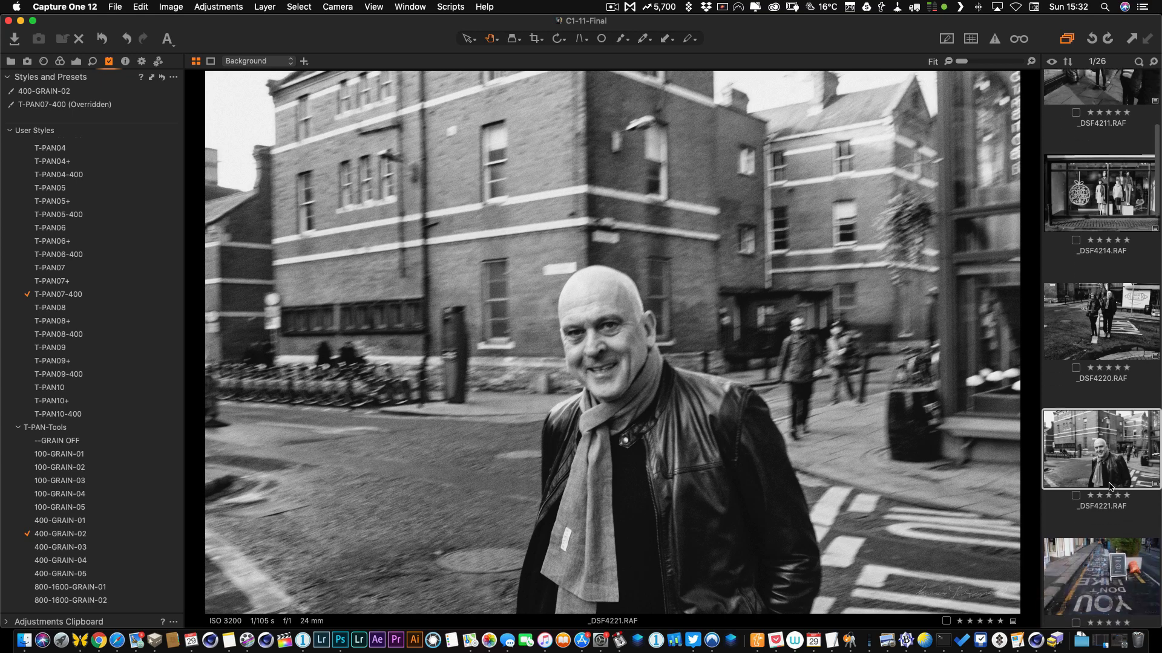
click(1098, 427)
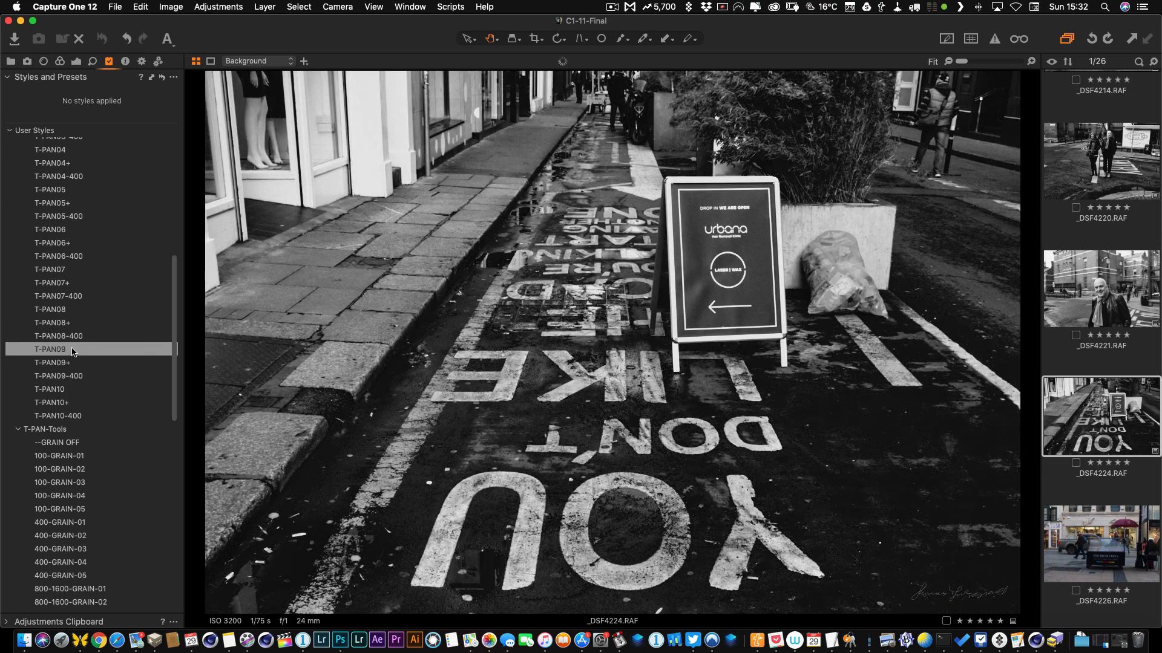
scroll(72, 357, up, 1)
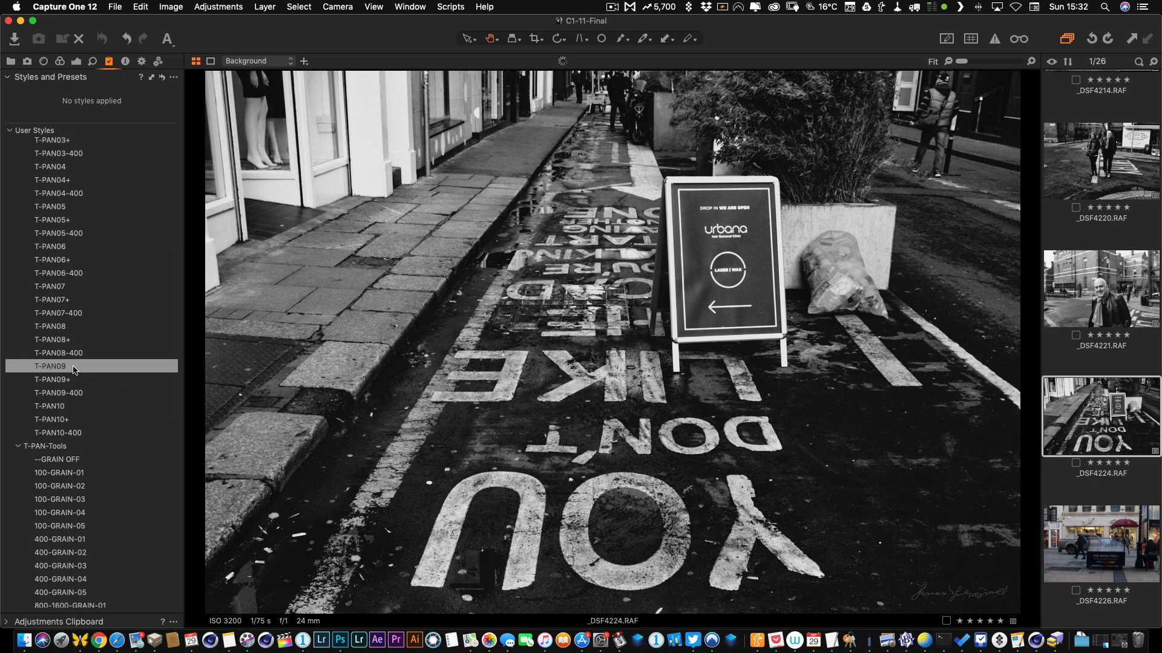
click(73, 370)
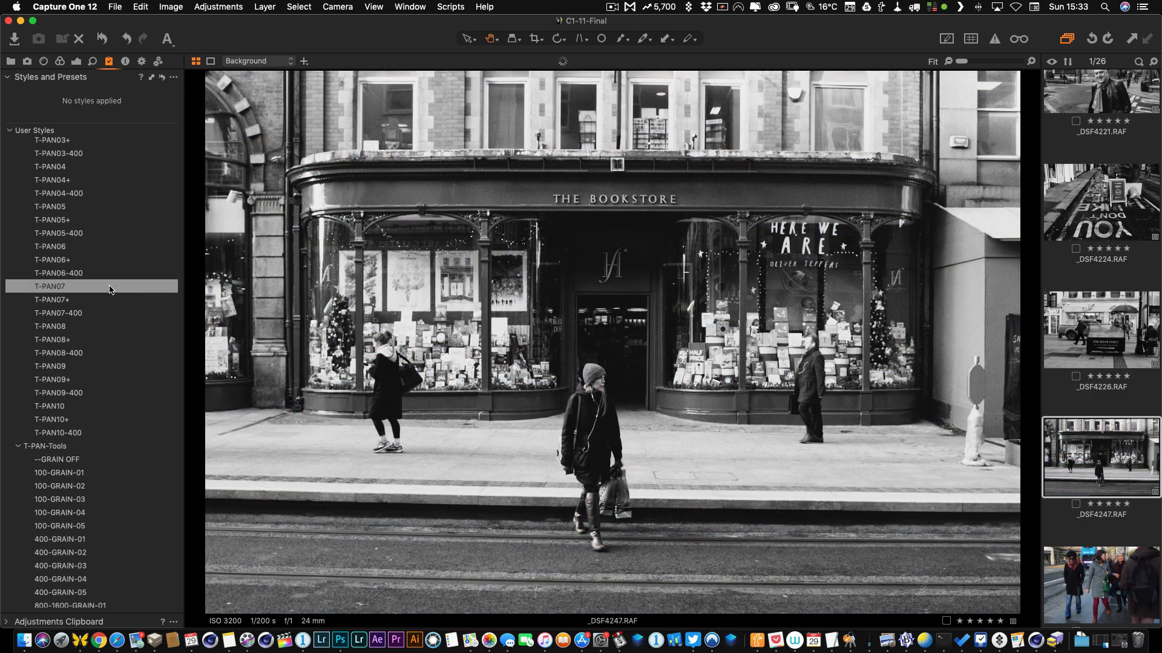
Apply T-PAN07 to the bookstore photo, _DSF4247.RAF, and T-PAN07+ to the photo of the walking women, _DSF4252.RAF
click(111, 290)
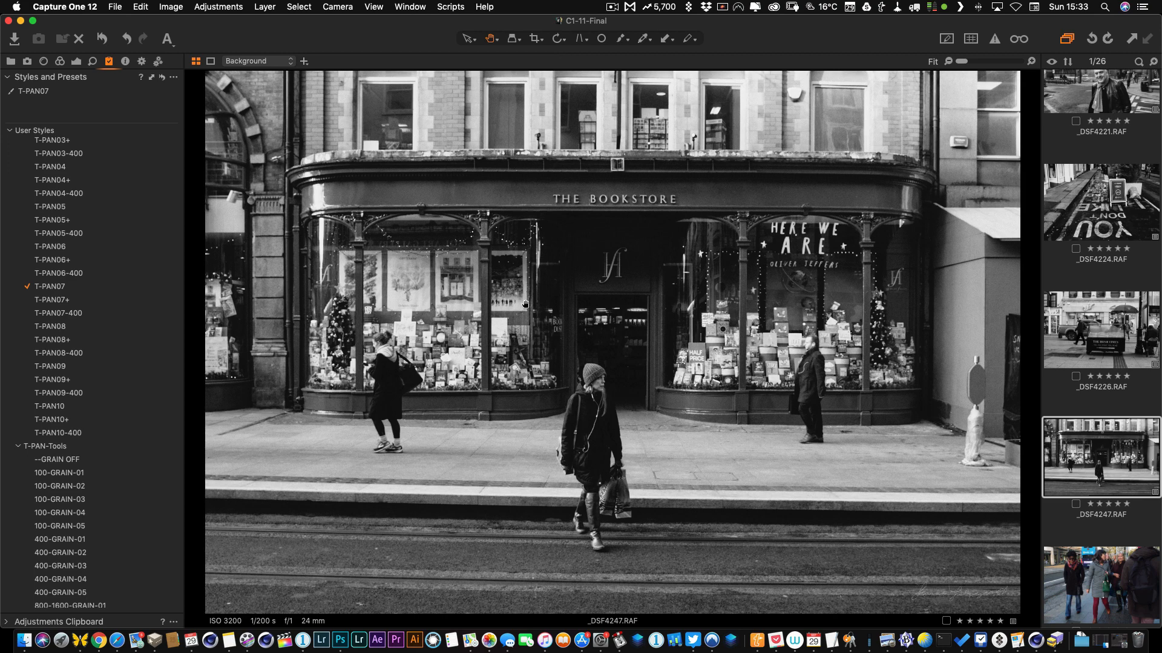
scroll(1102, 399, down, 3)
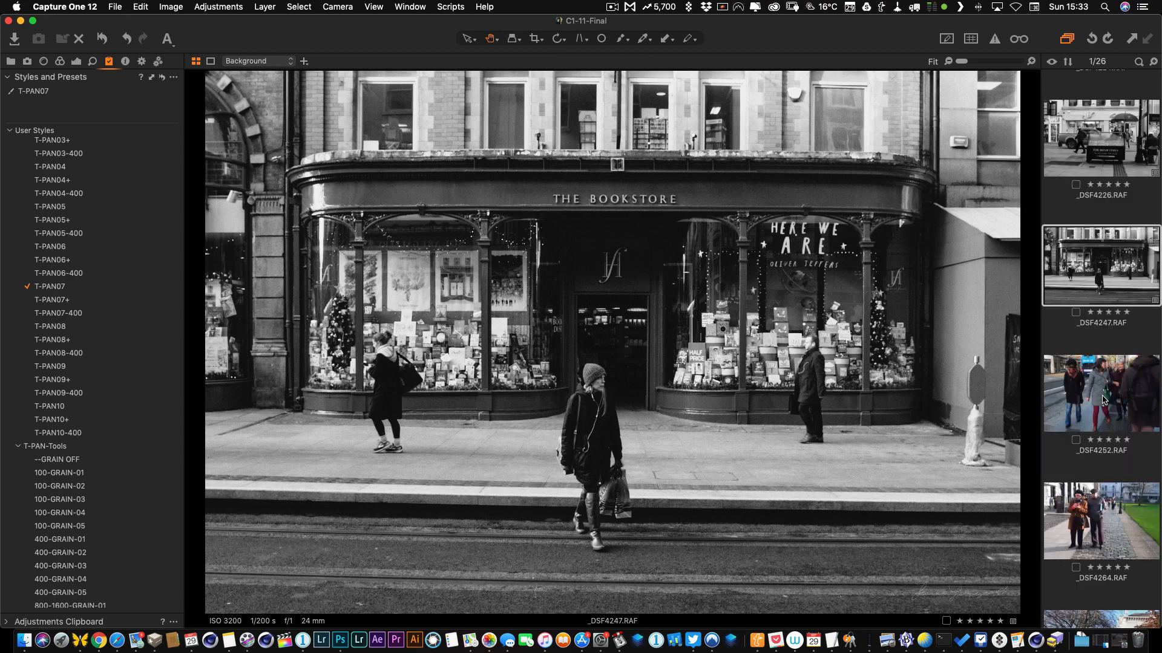
click(1103, 400)
click(107, 301)
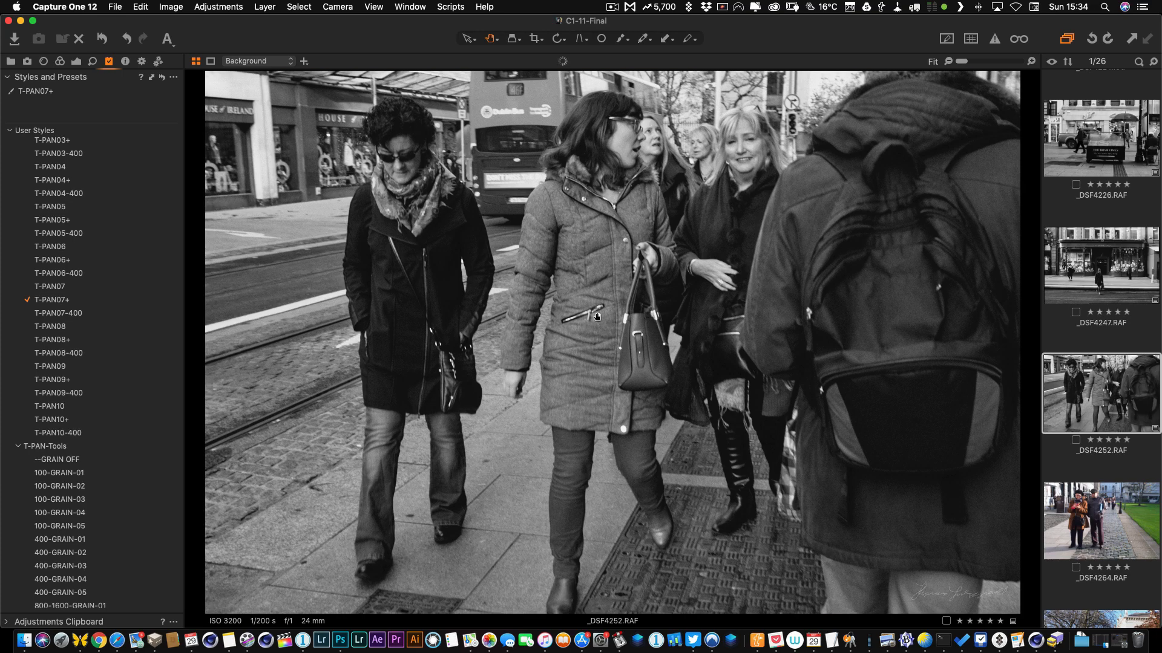
Apply T-PAN07 to the elderly couple's photo, _DSF4264.RAF, and T-PAN04 to the tree-lined path photo, _DSF4275.RAF
click(1087, 517)
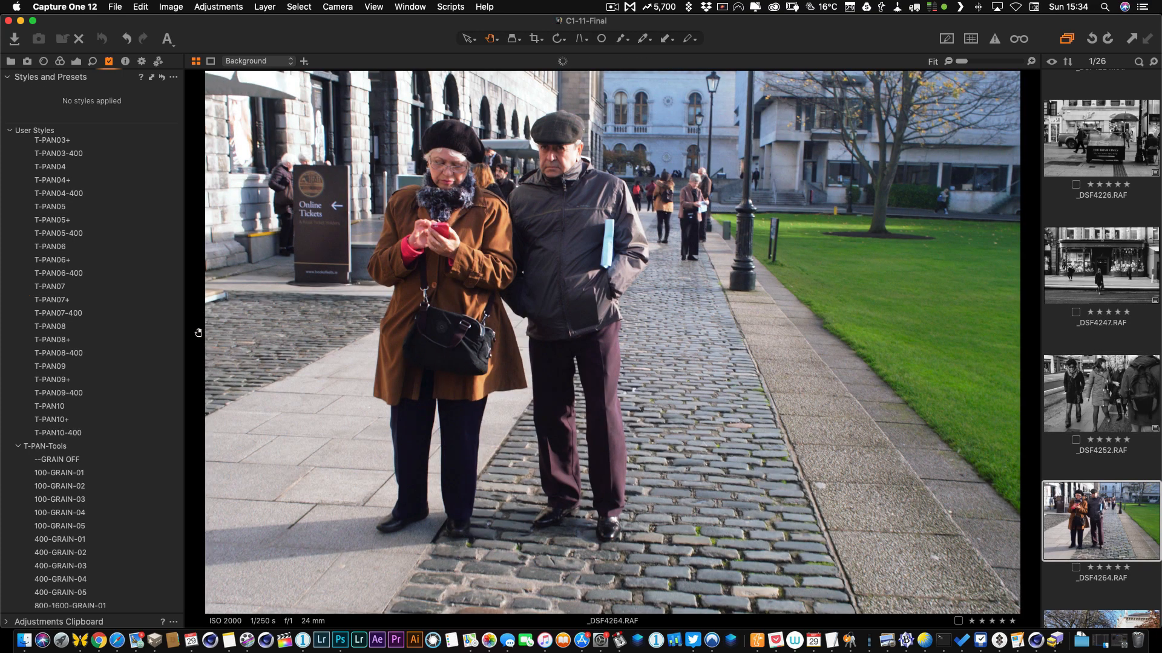
click(111, 287)
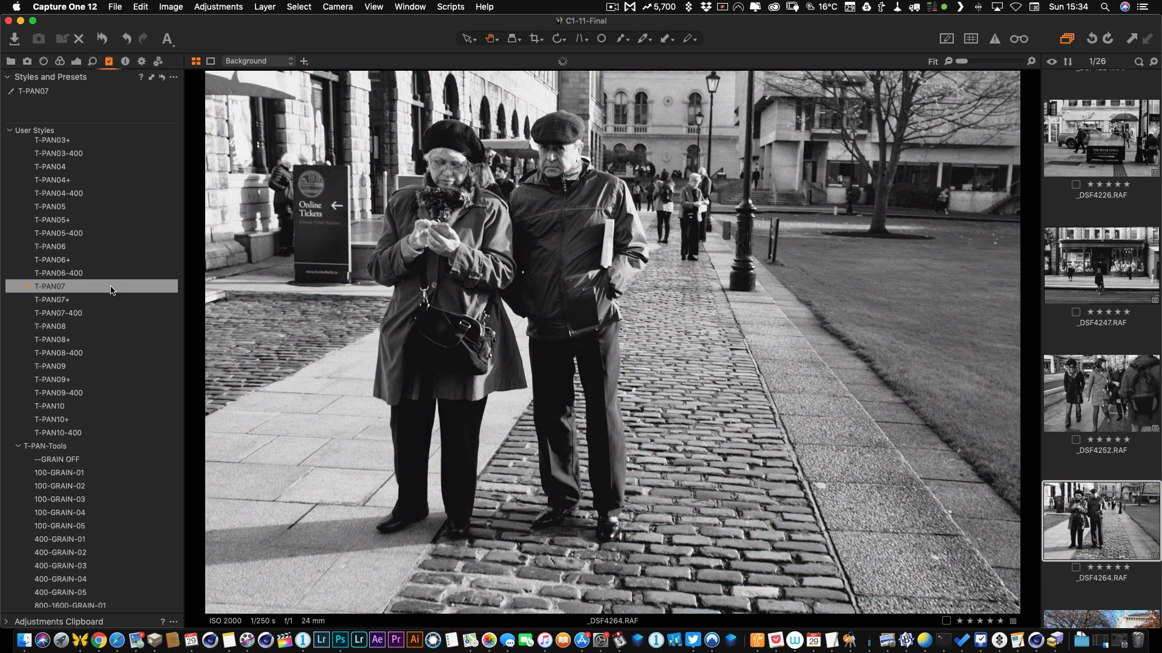
scroll(1072, 425, down, 5)
click(1073, 426)
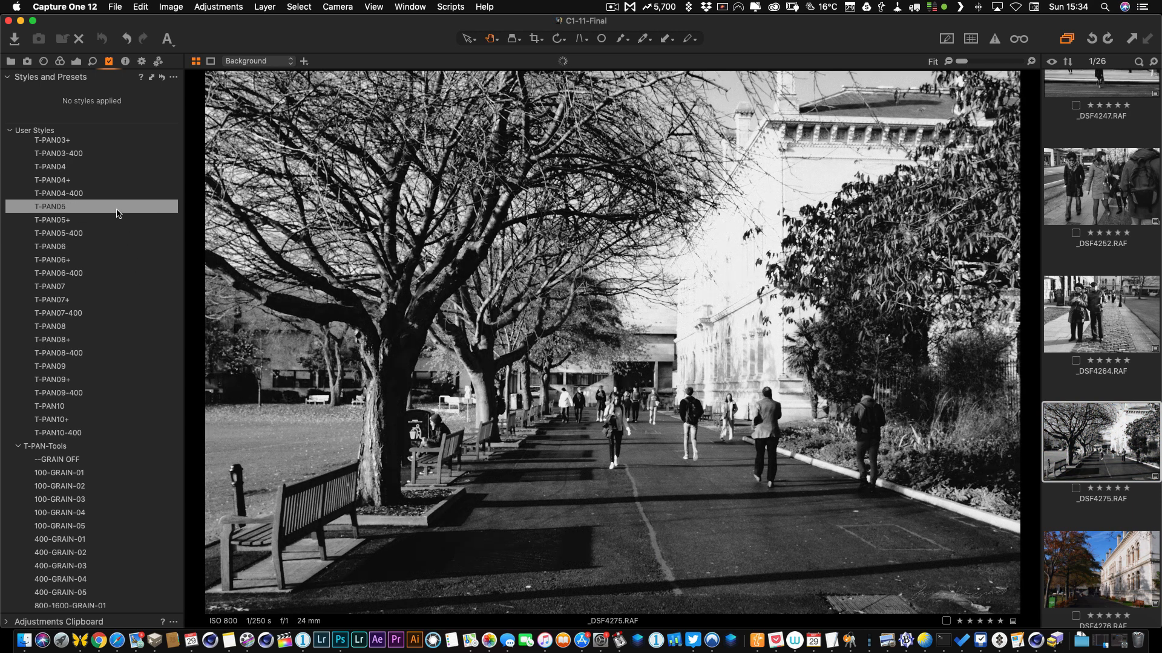
click(105, 174)
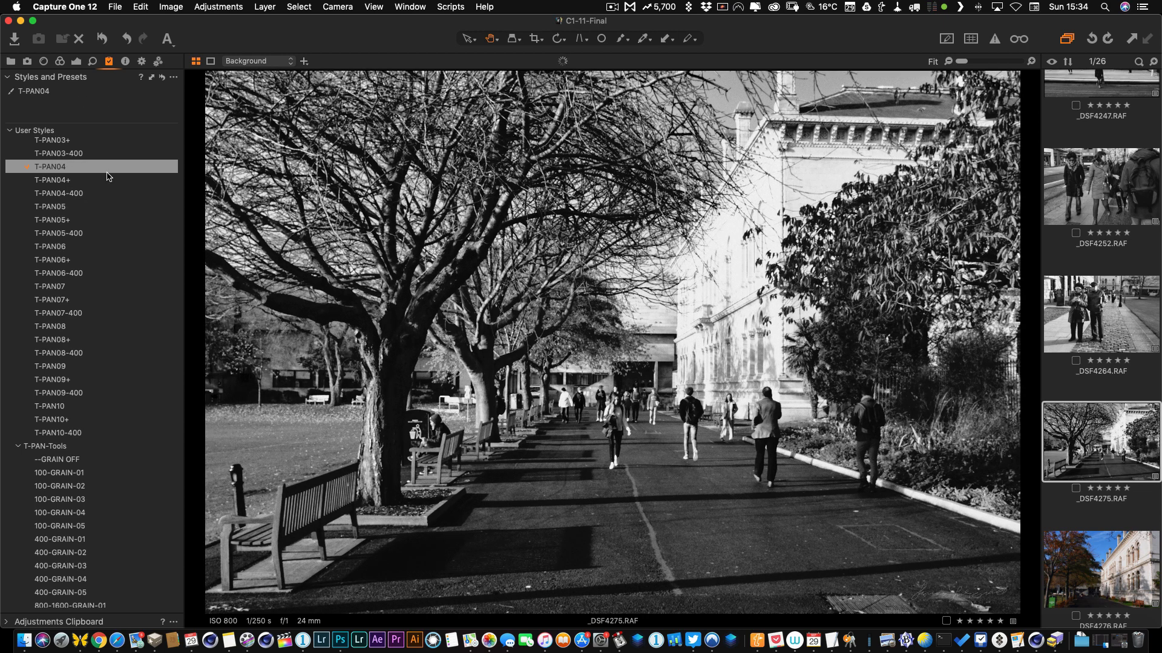
Set Highlight to 100 and Exposure to -0.36 on the tree-lined path photo
click(76, 61)
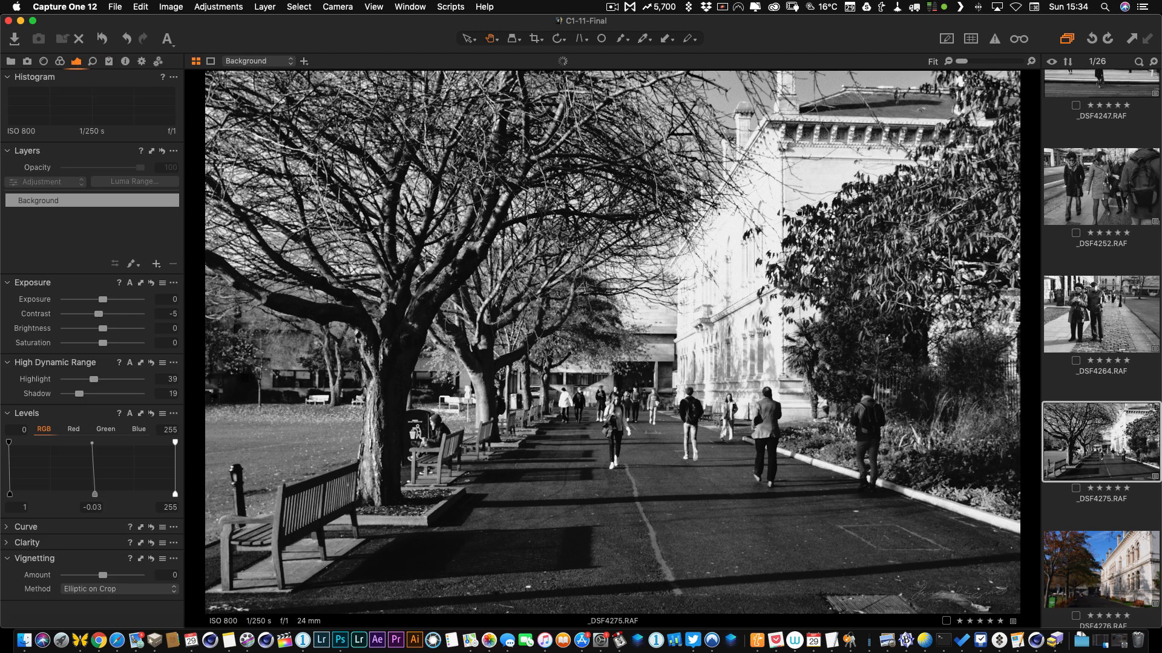
click(140, 380)
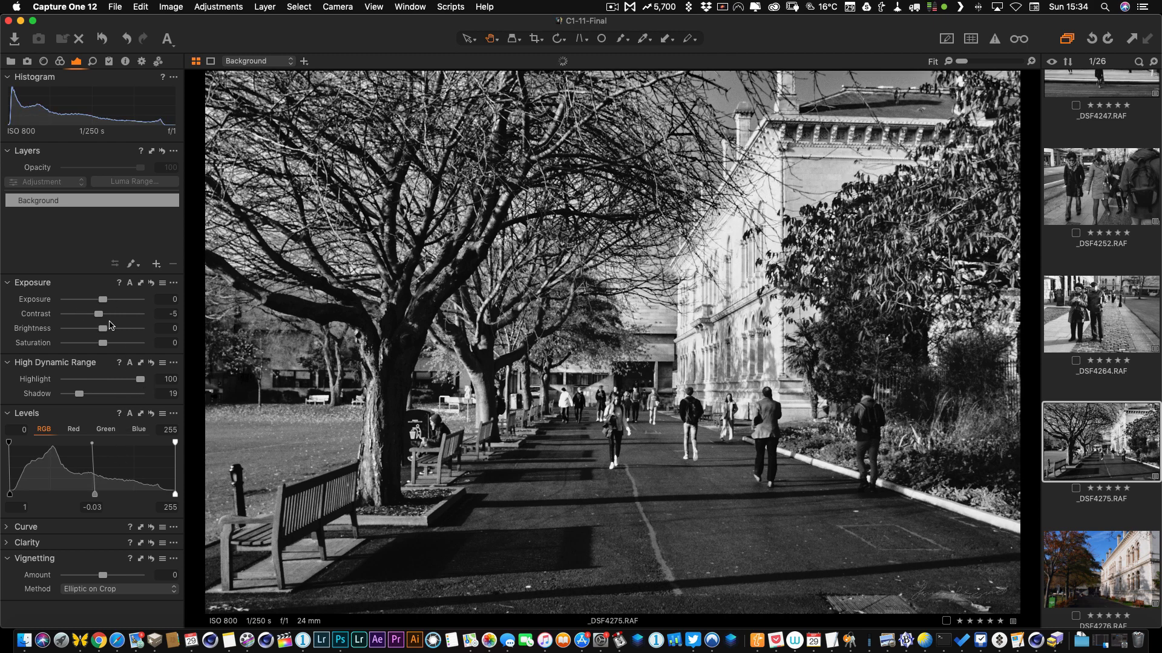
click(99, 301)
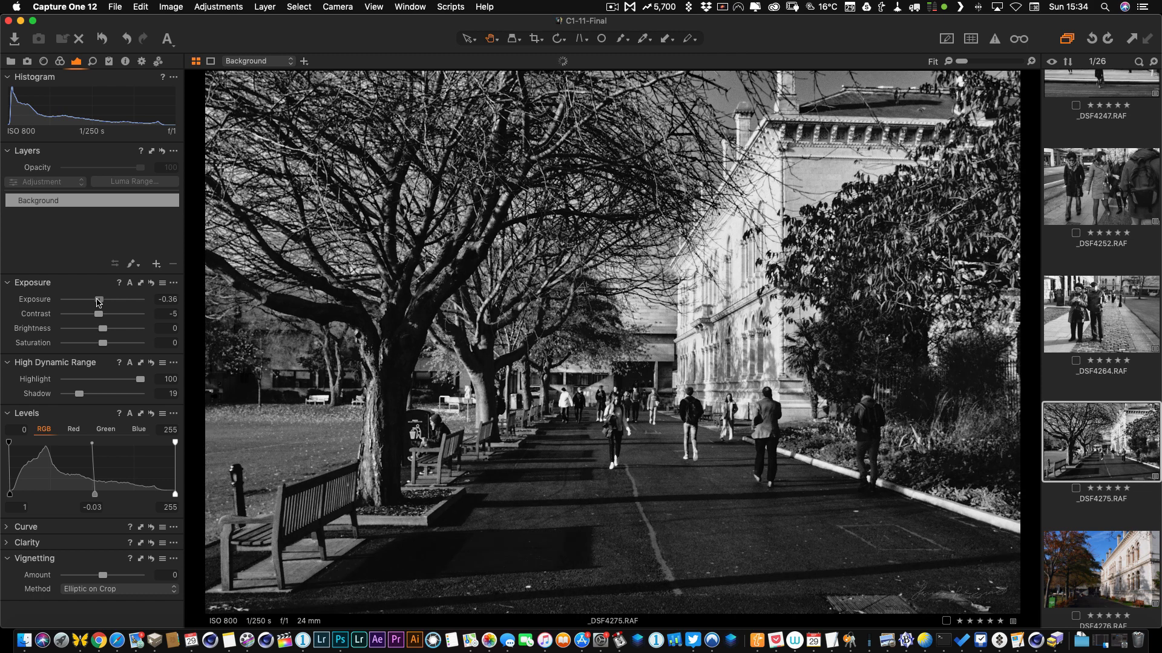
Apply the T-PAN05+ style to the photo of the white stone building and autumn trees, _DSF4276.RAF
click(1063, 556)
click(107, 62)
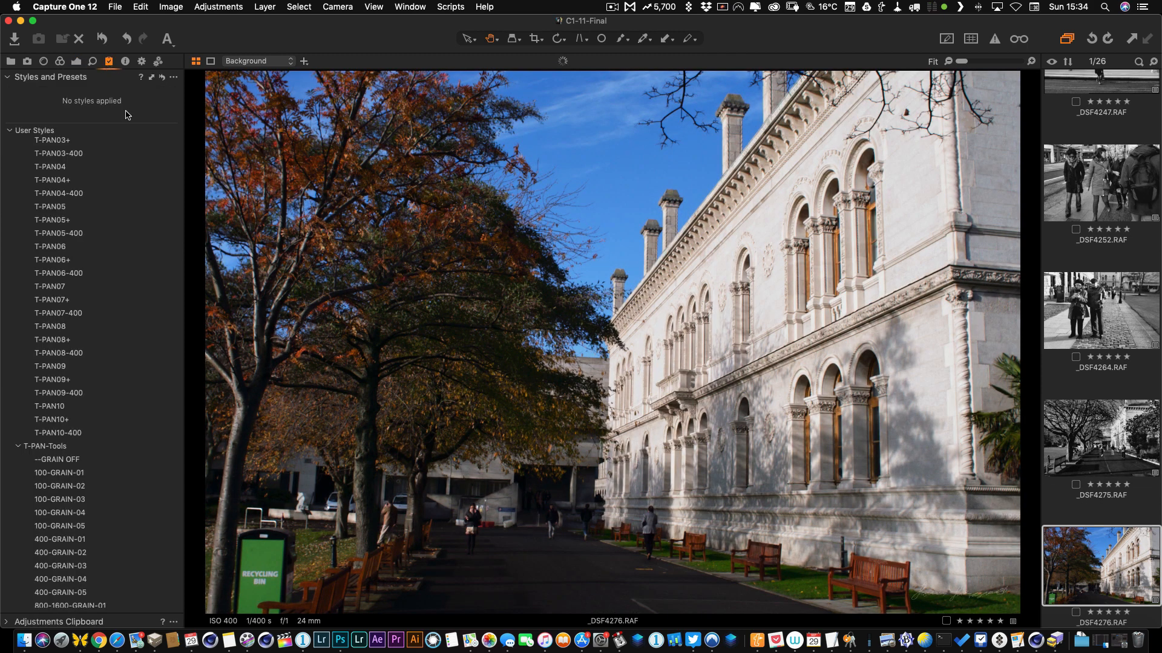
click(81, 222)
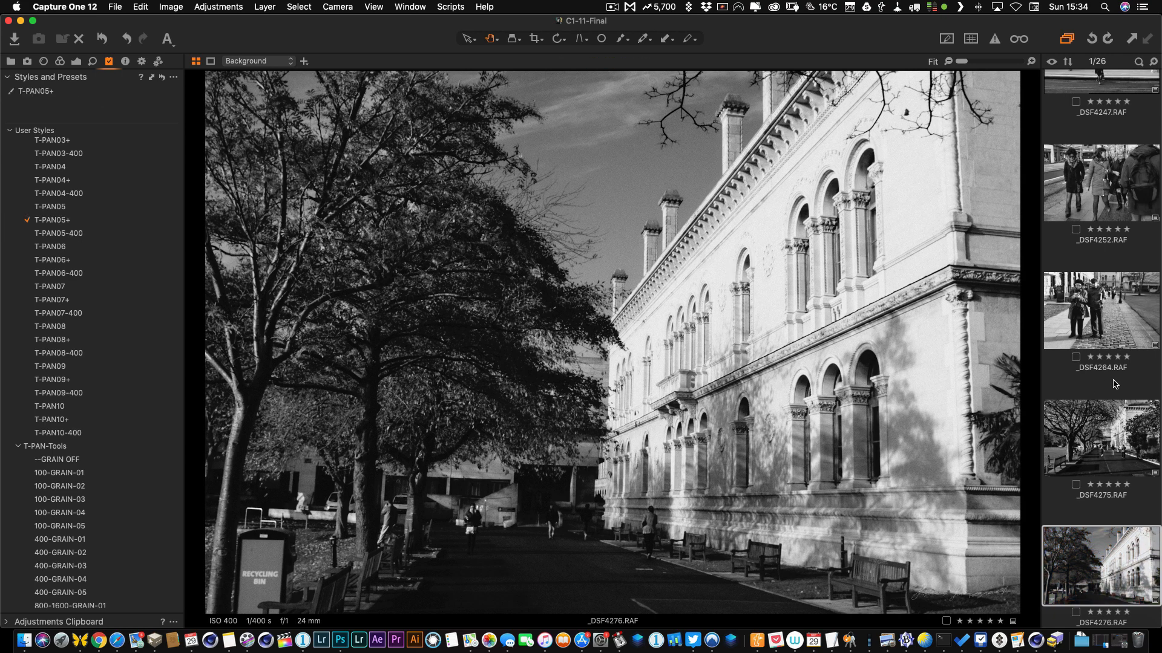
Apply the T-PAN09 style to the photo of the bicycle by the lamp post, _DSF4285.RAF
scroll(1115, 384, down, 2)
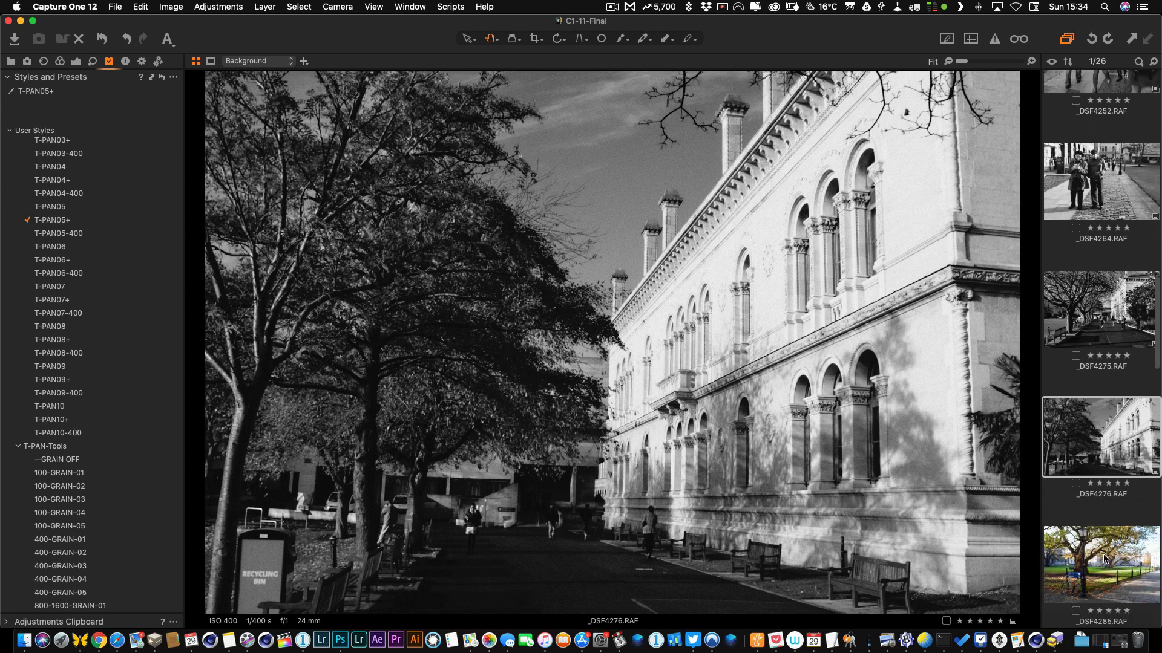
click(1104, 560)
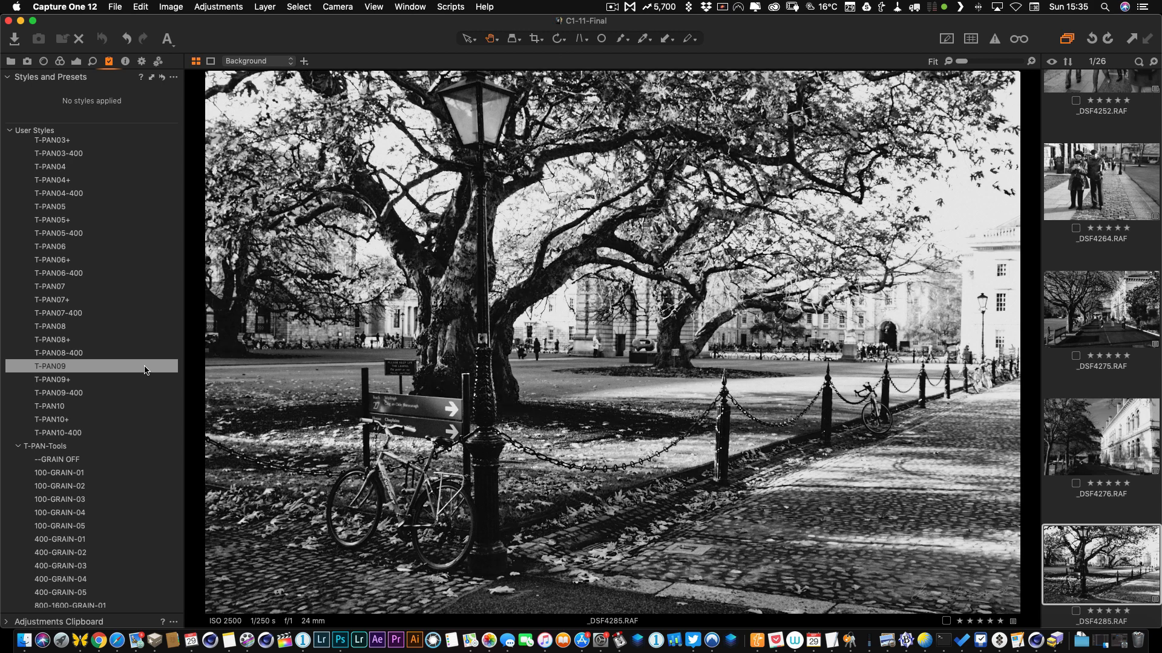
click(145, 371)
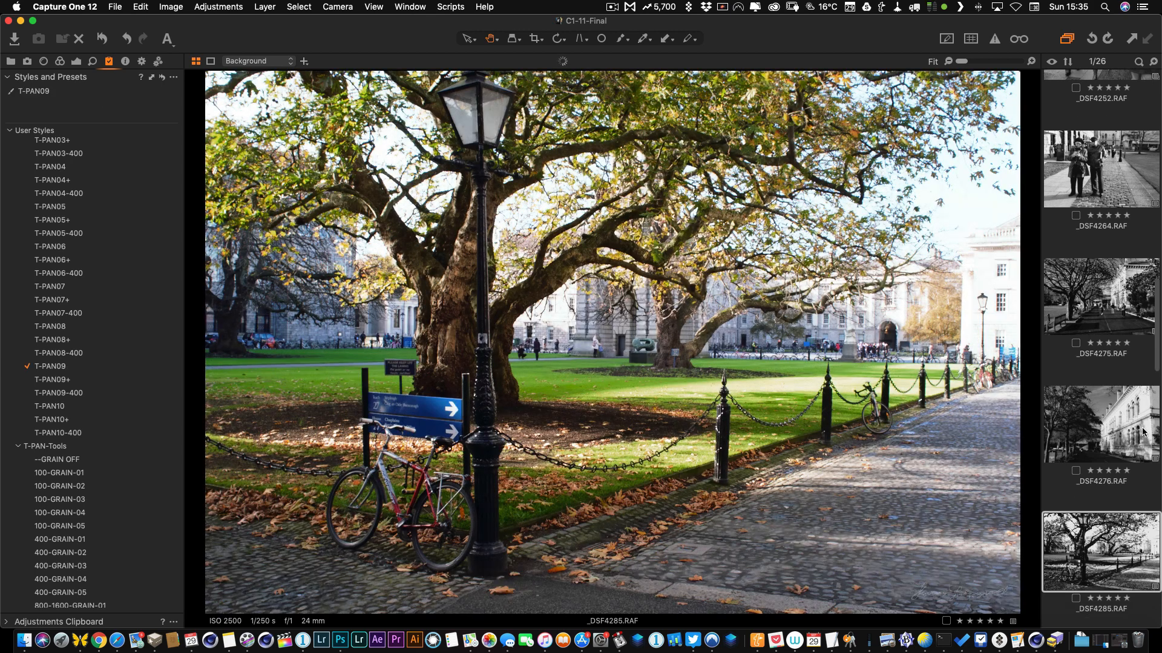
Apply a T-PAN style to the statue and bicycles photo, _DSF4300.RAF, and T-PAN03+ to the pedestrians photo, _DSF4316.RAF
scroll(1118, 451, down, 5)
click(1118, 451)
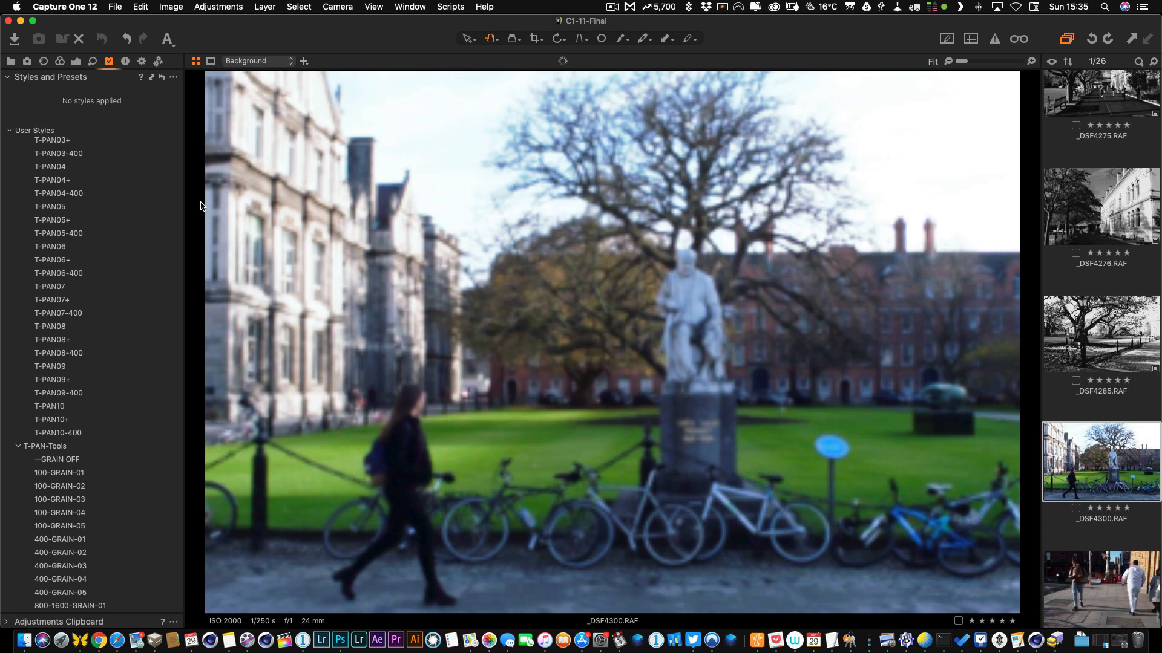
scroll(165, 186, up, 3)
key(Right)
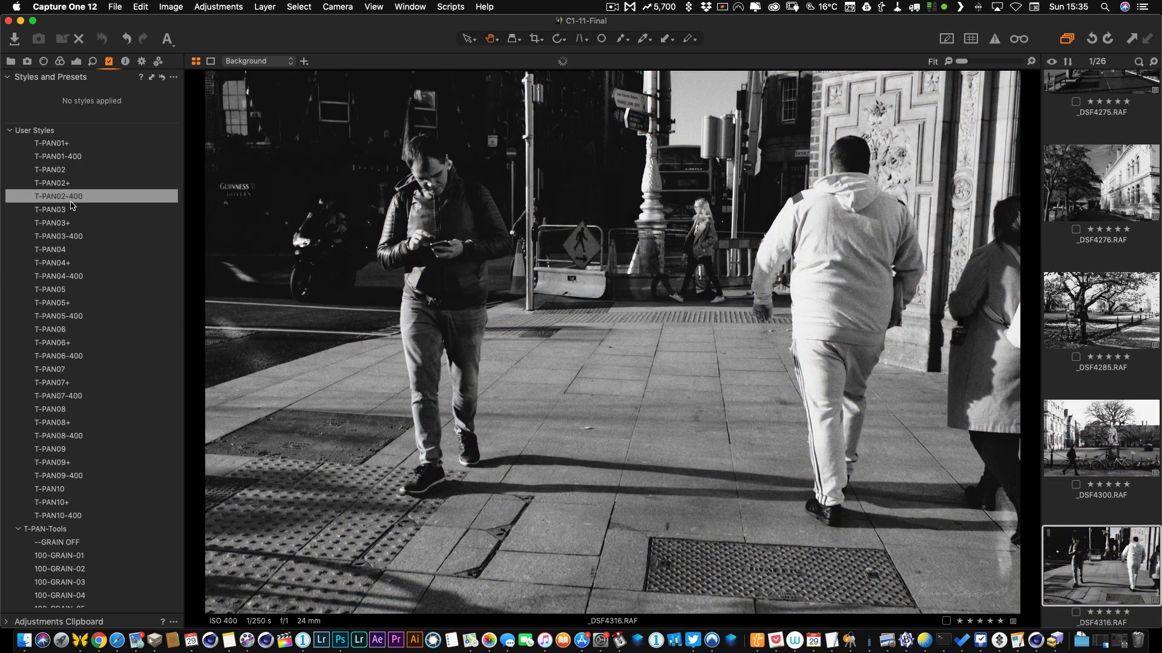
click(66, 223)
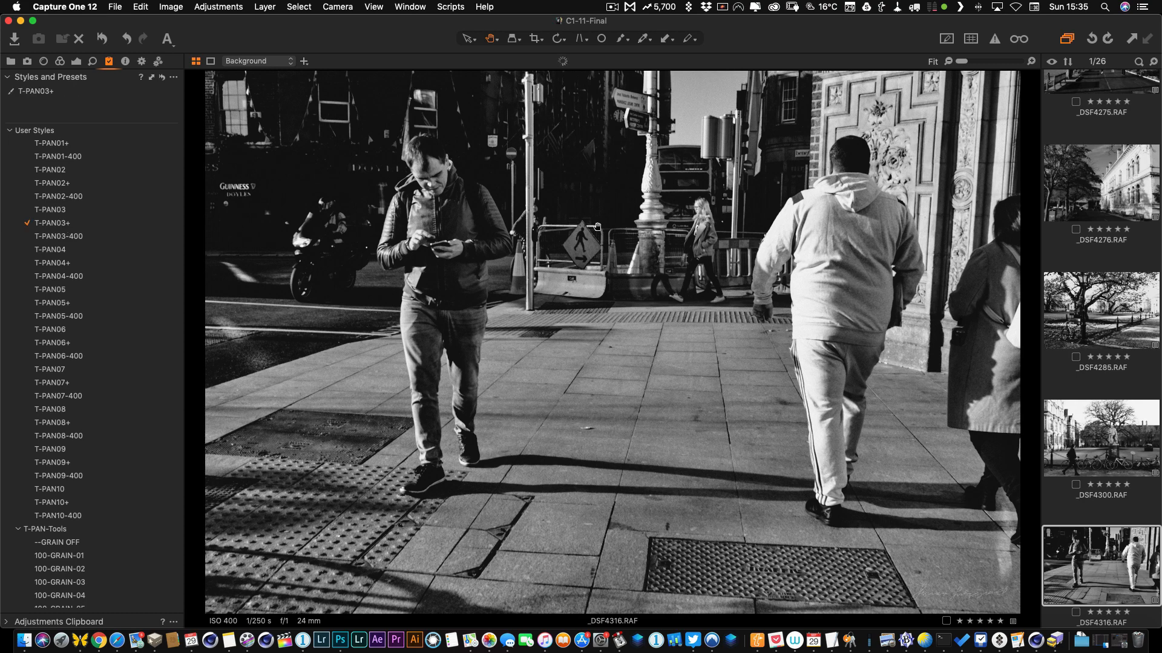
Apply T-PAN04-400 to the bottle-filled shop window photo, _DSF4317.RAF, and set its Shadow to 75
scroll(1087, 461, down, 4)
click(1087, 461)
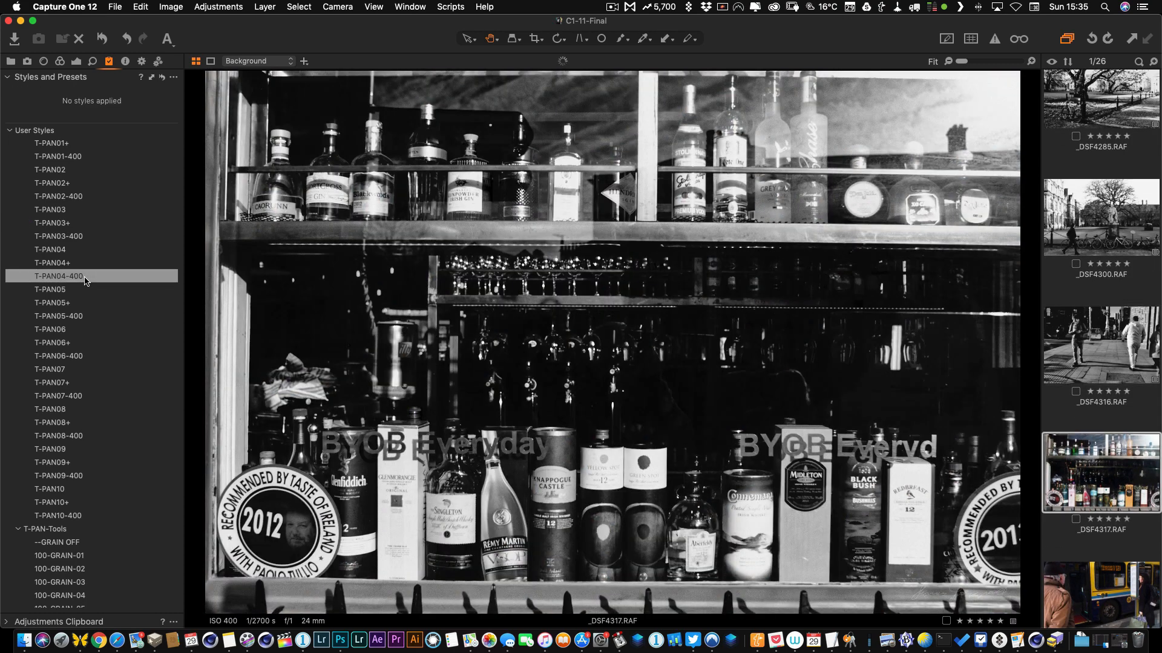
click(67, 276)
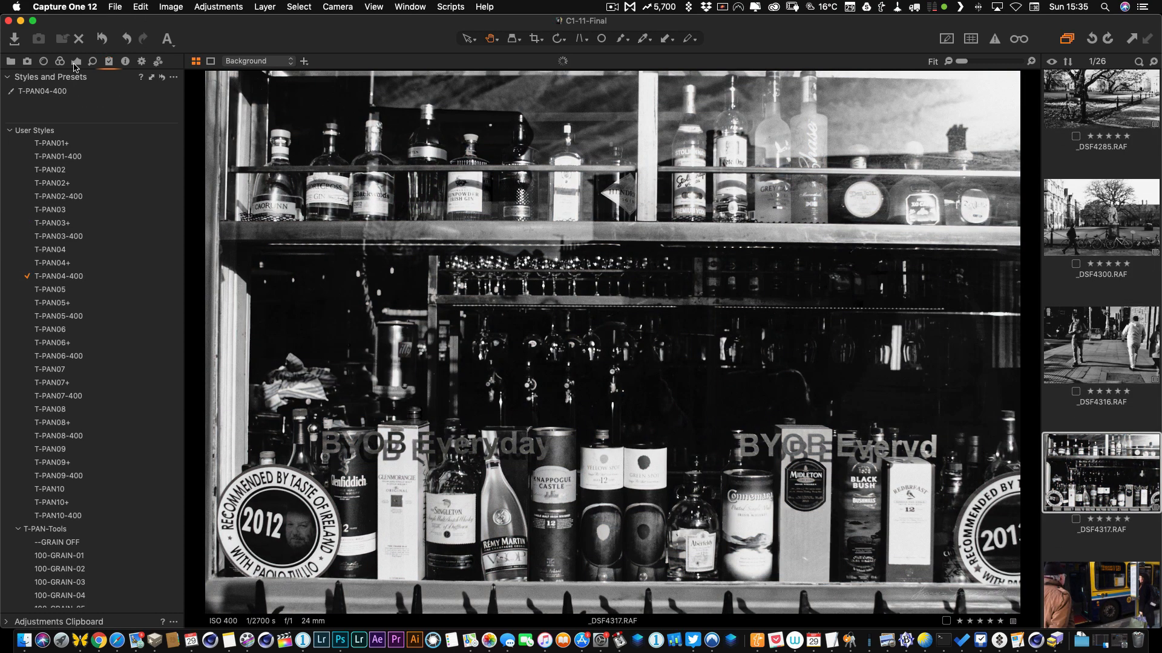
click(76, 61)
drag(87, 394, 120, 396)
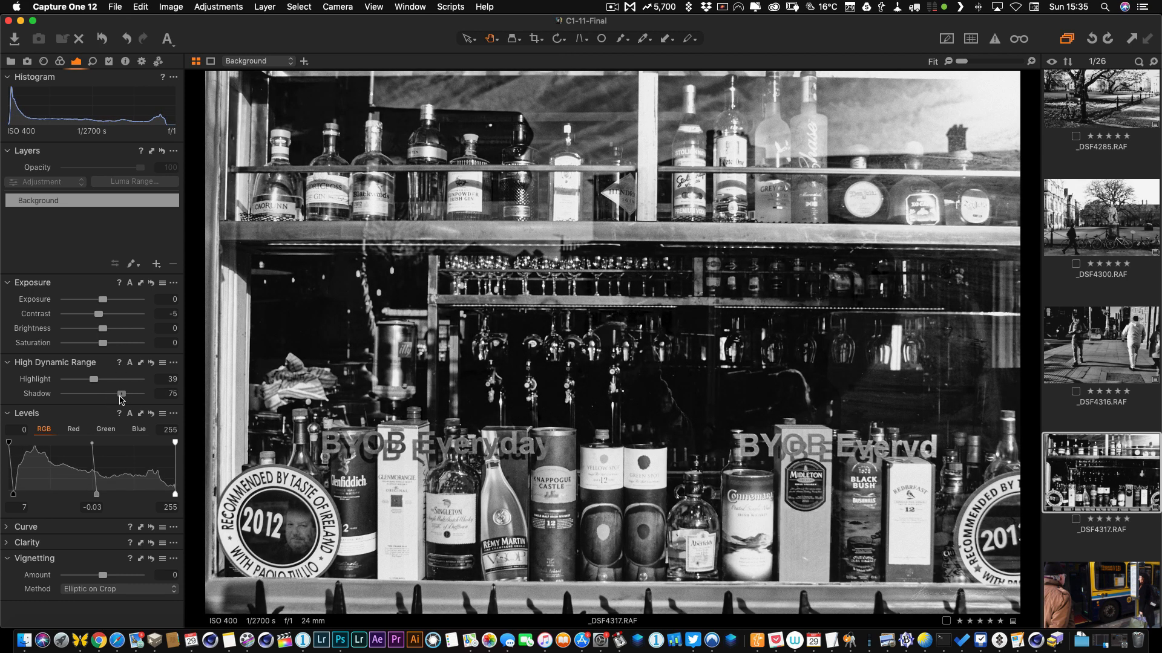
Apply the T-PAN08-400 style to the bus stop photo, _DSF4320.RAF
click(109, 61)
scroll(1096, 475, down, 4)
click(1100, 387)
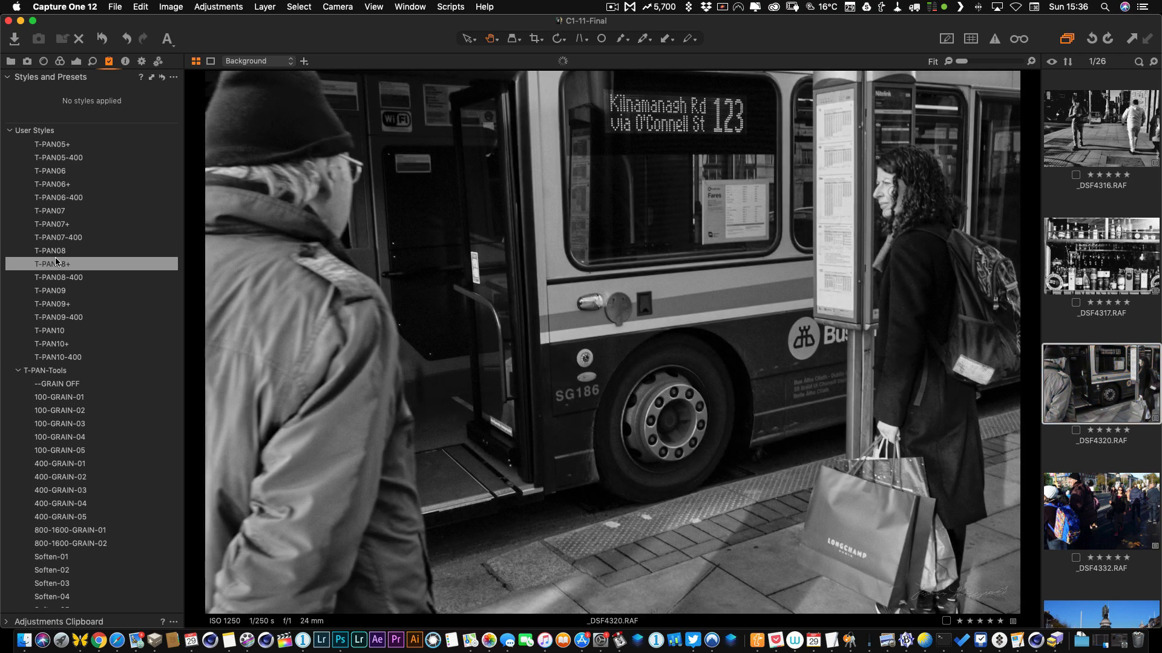
click(85, 278)
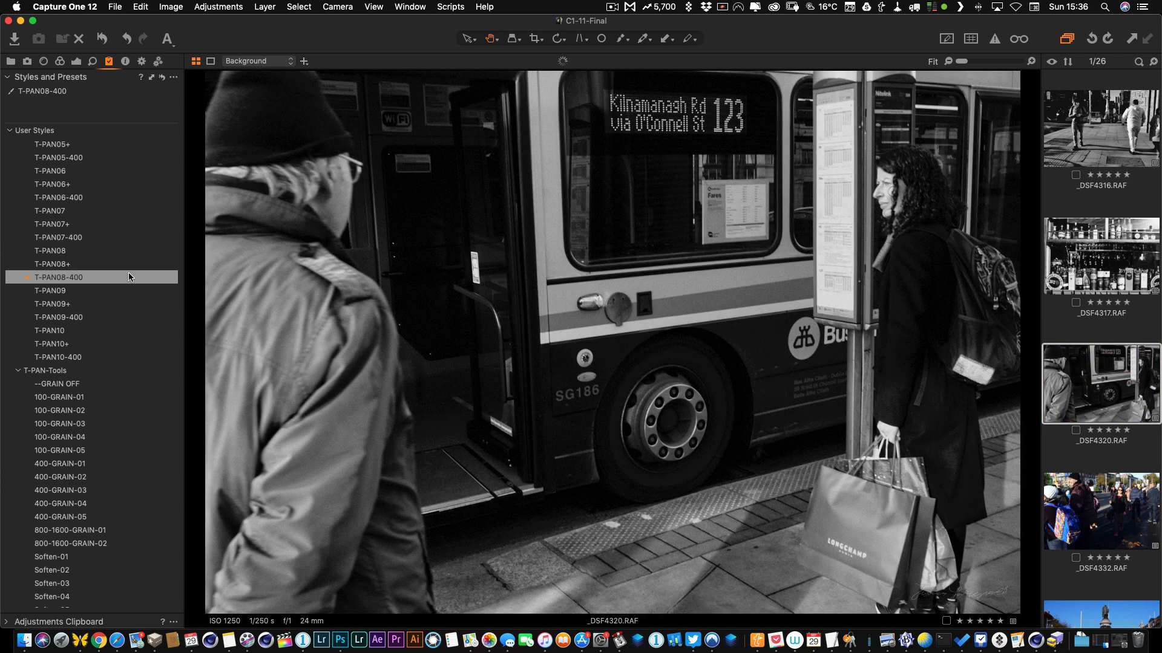
Apply T-PAN08-400 to the crowded pavement photo, _DSF4332.RAF, and T-PAN07 to the monument photo, _DSF4356.RAF
click(1050, 478)
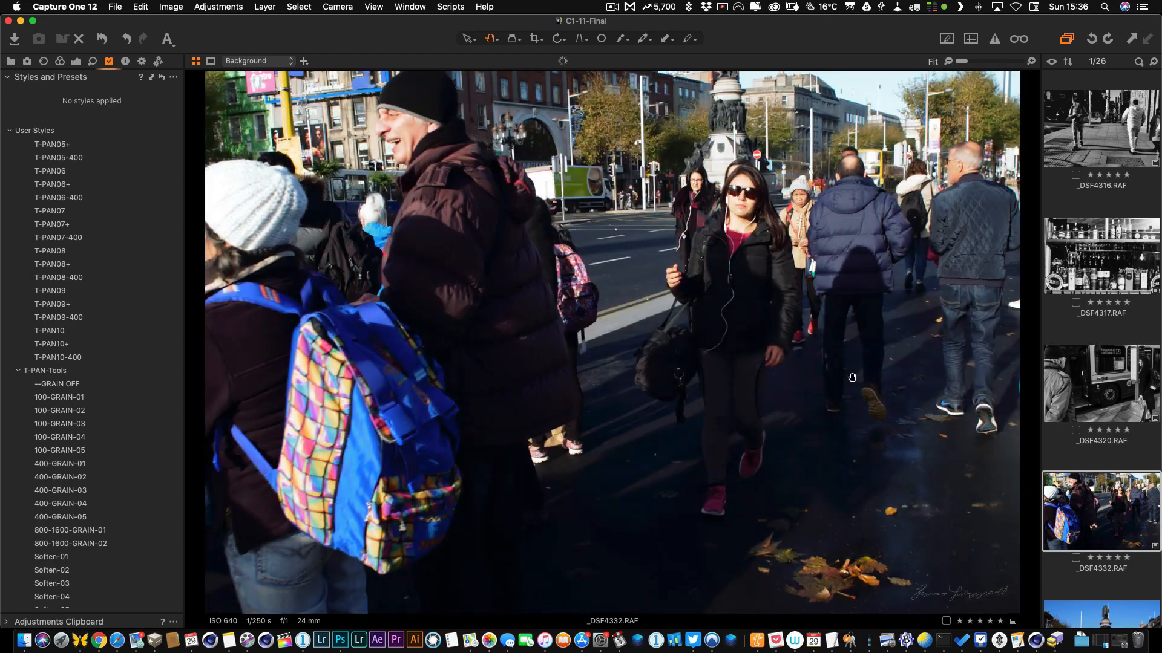
click(119, 280)
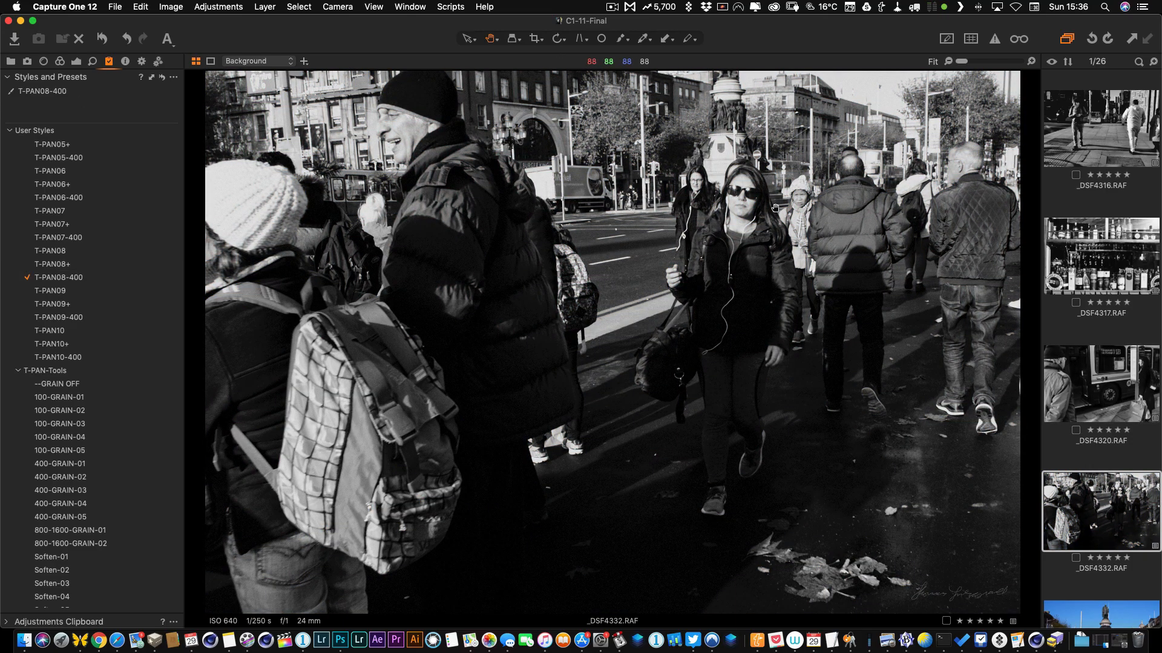
key(Right)
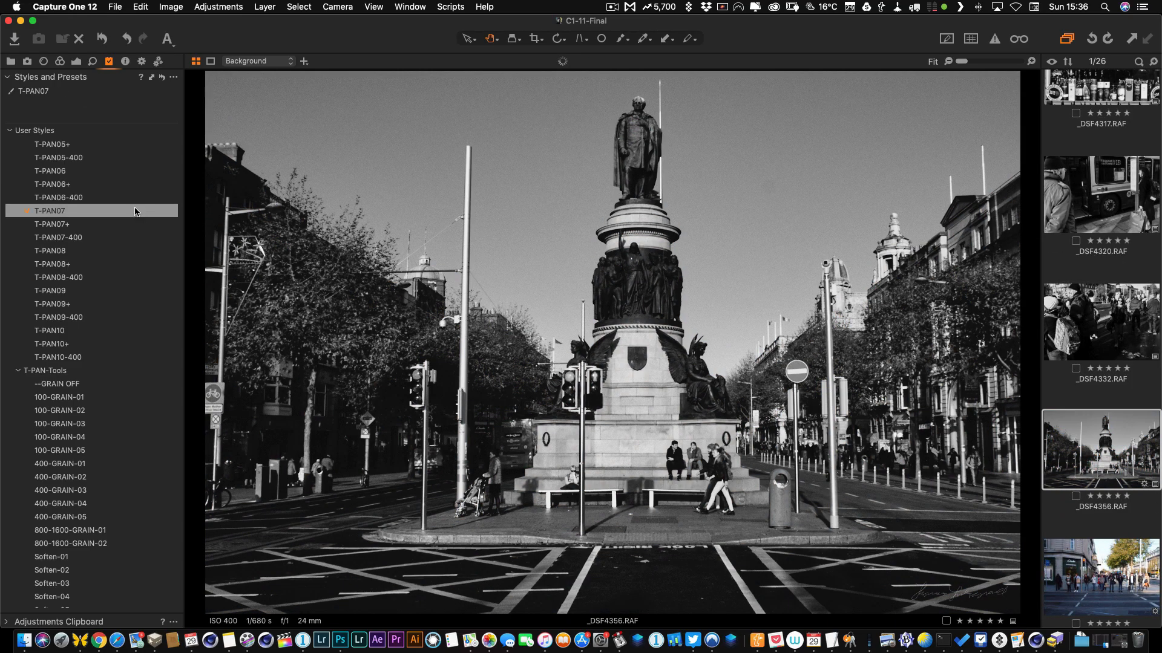
Apply T-PAN04 to the photo of people waiting at the crossing, _DSF4374.RAF, and set its Shadow to 57
scroll(142, 215, up, 2)
key(Right)
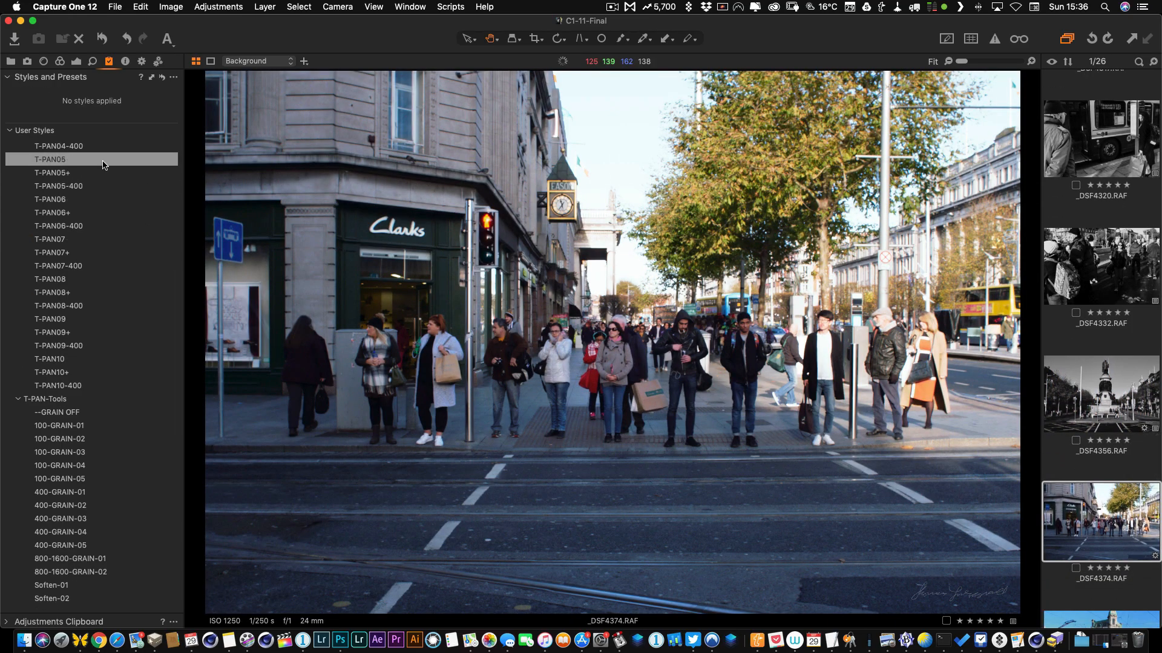
scroll(103, 175, up, 6)
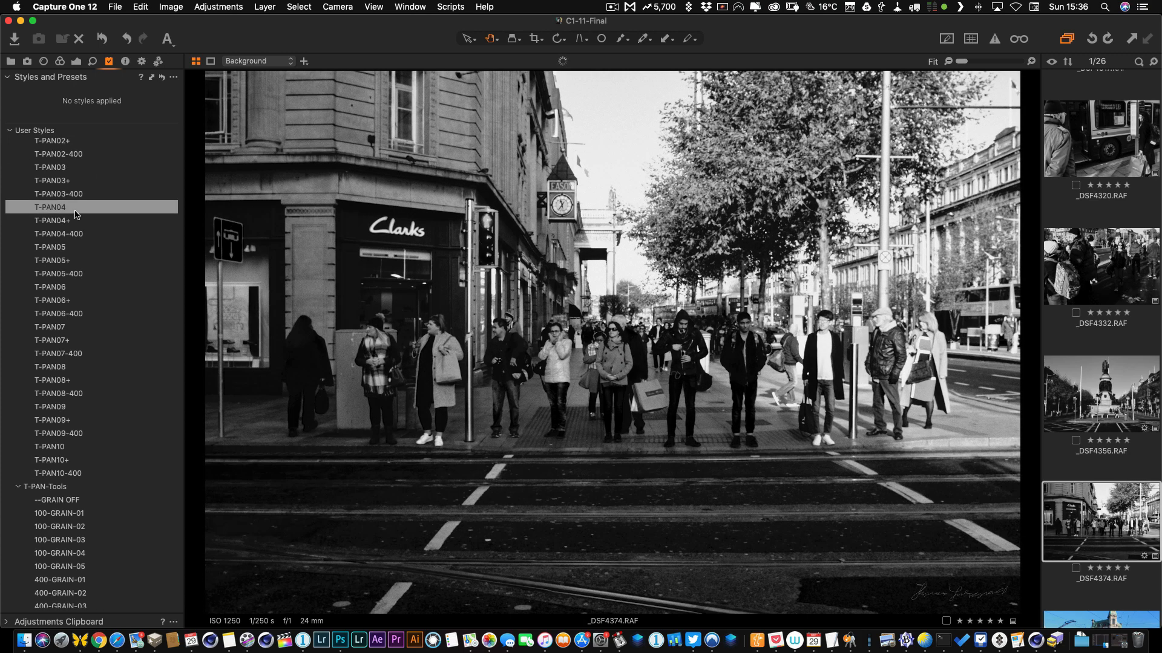
click(76, 208)
click(76, 62)
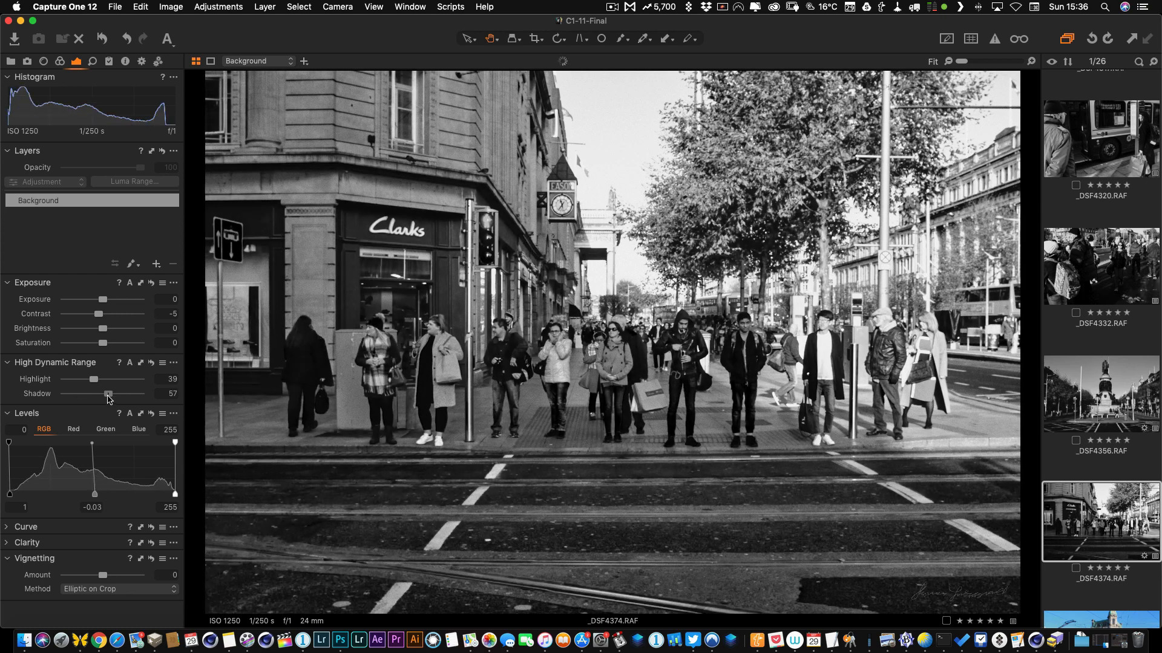
Apply T-PAN04 to the photo of the two modern trams, _DSF4379.RAF, and set its Brightness to 17
key(Right)
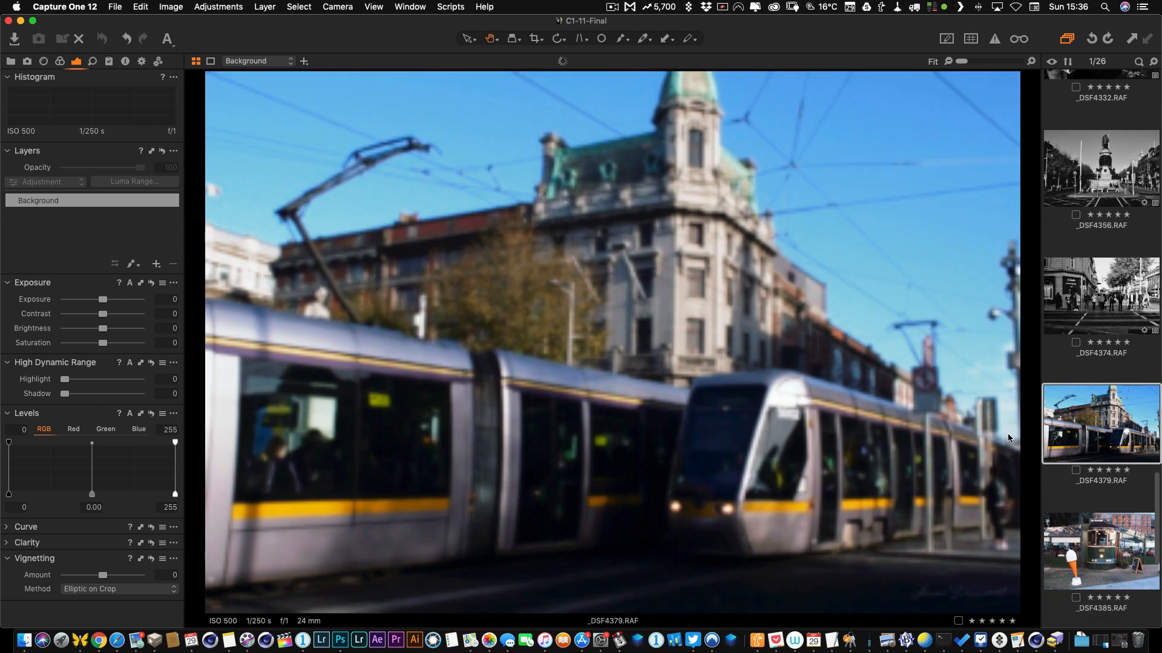
click(109, 61)
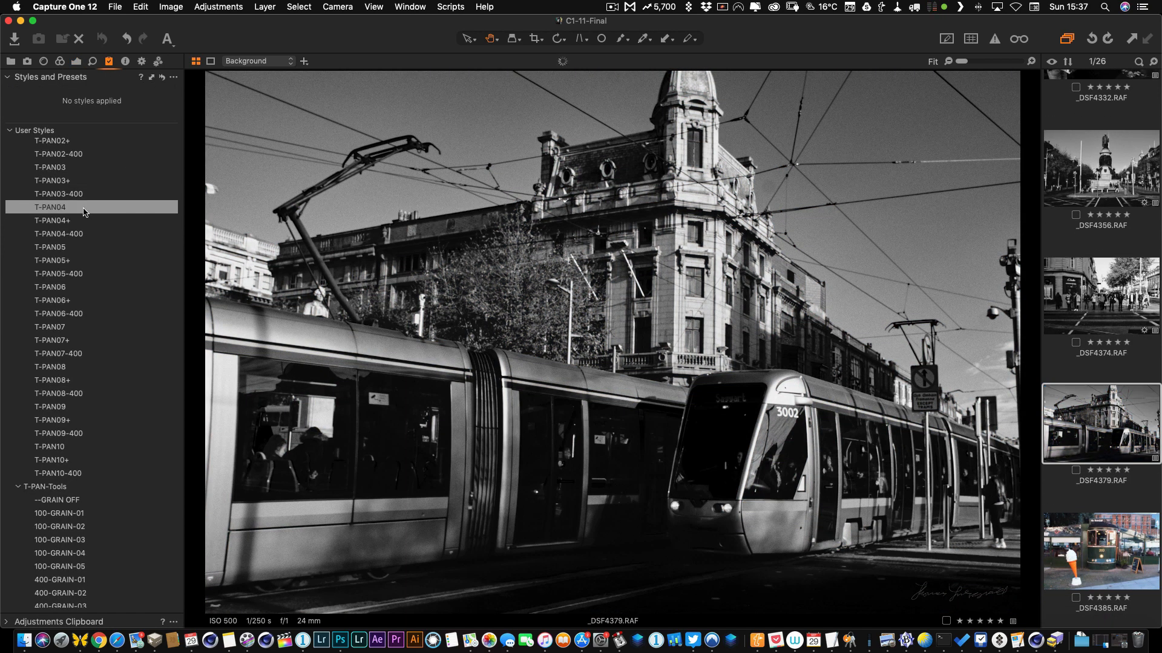
click(84, 212)
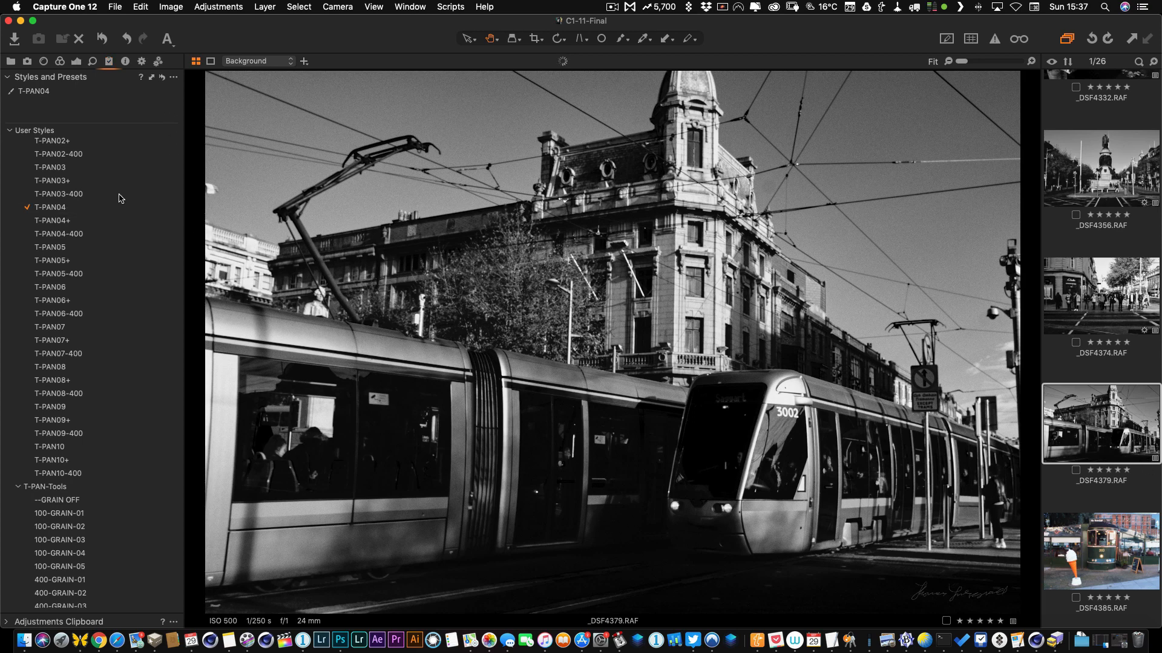
click(76, 62)
drag(114, 329, 115, 328)
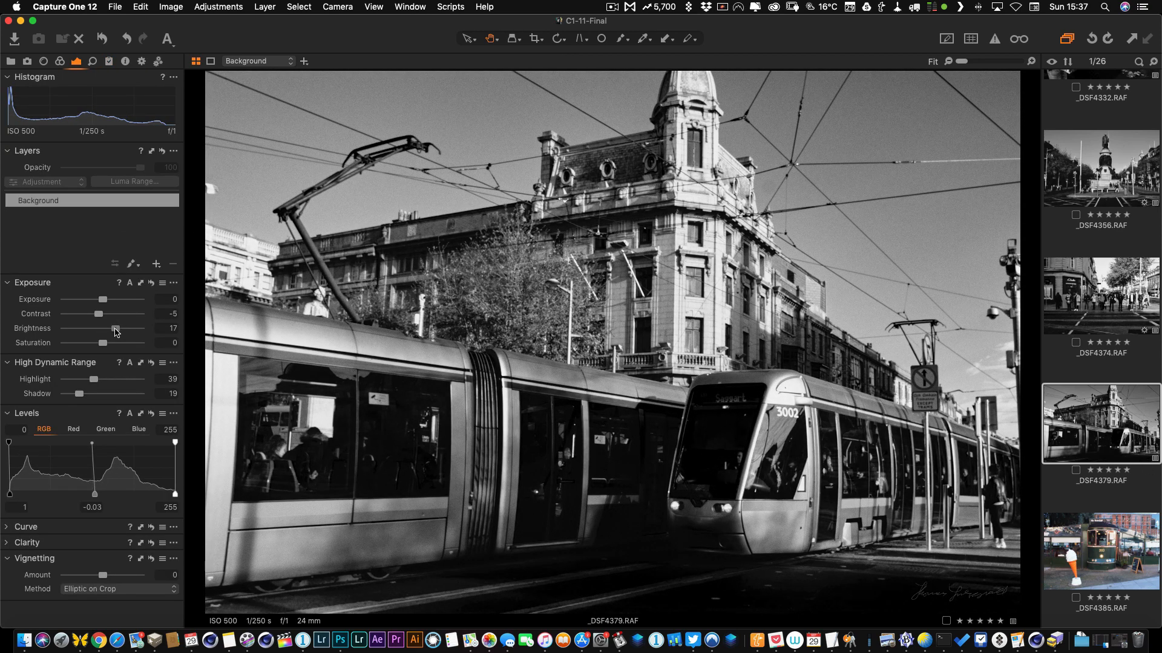
Apply the T-PAN04+ style to the Tram Café photo, _DSF4385.RAF
key(Right)
click(108, 61)
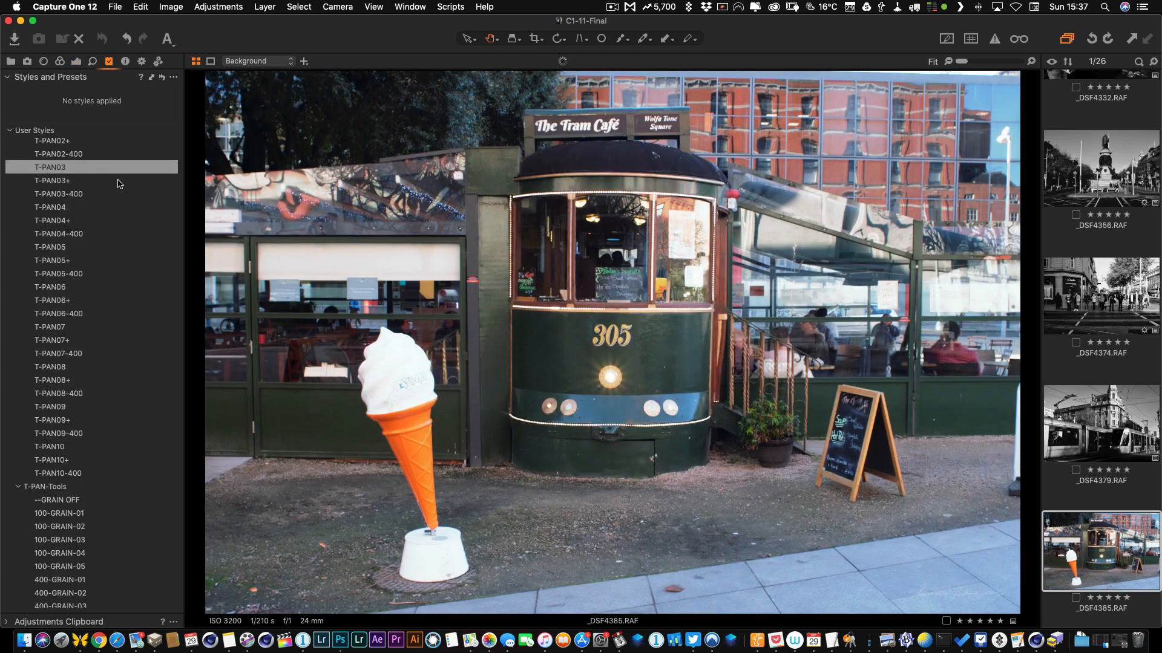
click(54, 221)
Apply T-PAN05-400 to the Abbey Court hostel photo, _DSF4409.RAF, and the photo of pedestrians beside the railings, _DSF4414.RAF
key(Right)
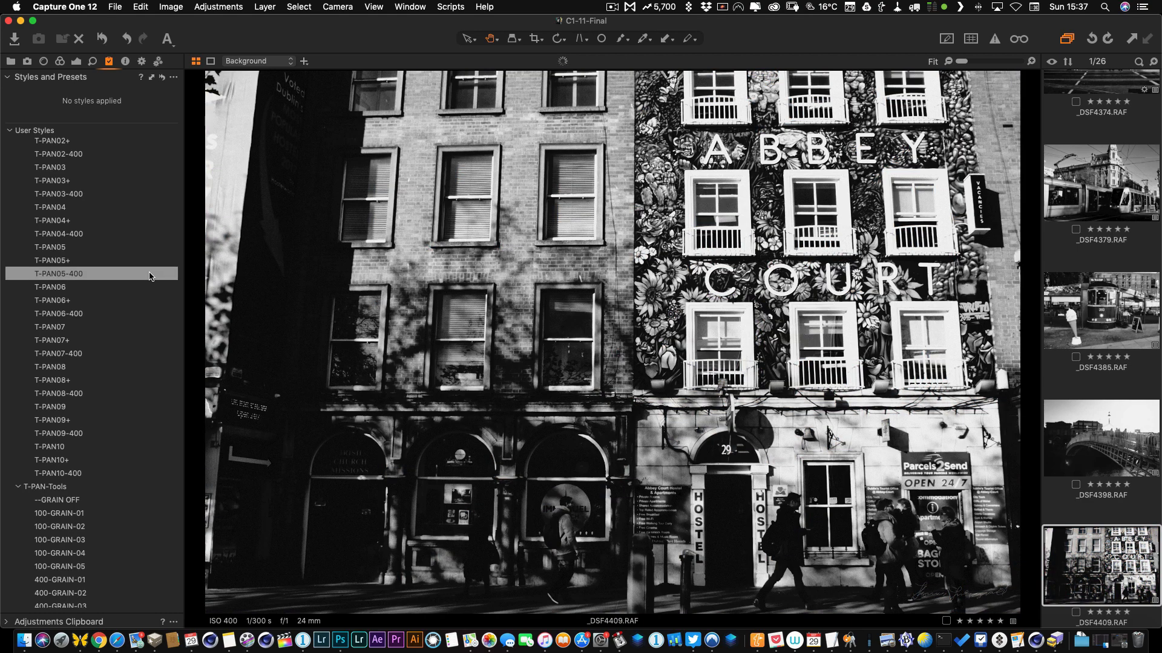
click(159, 276)
key(Down)
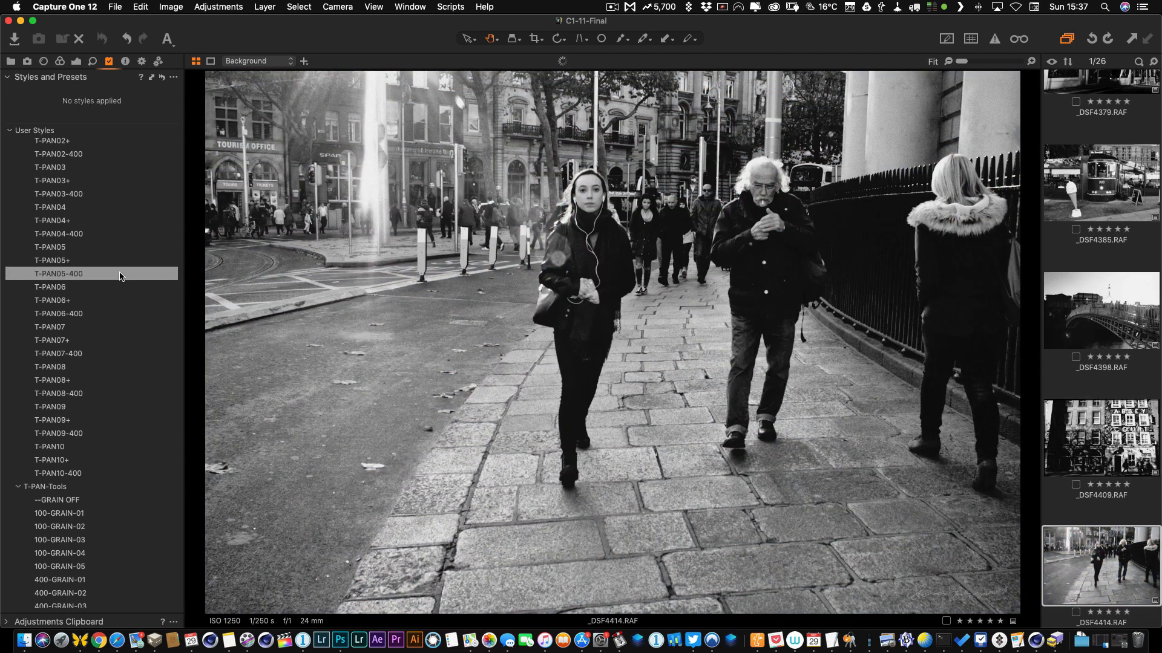
click(120, 276)
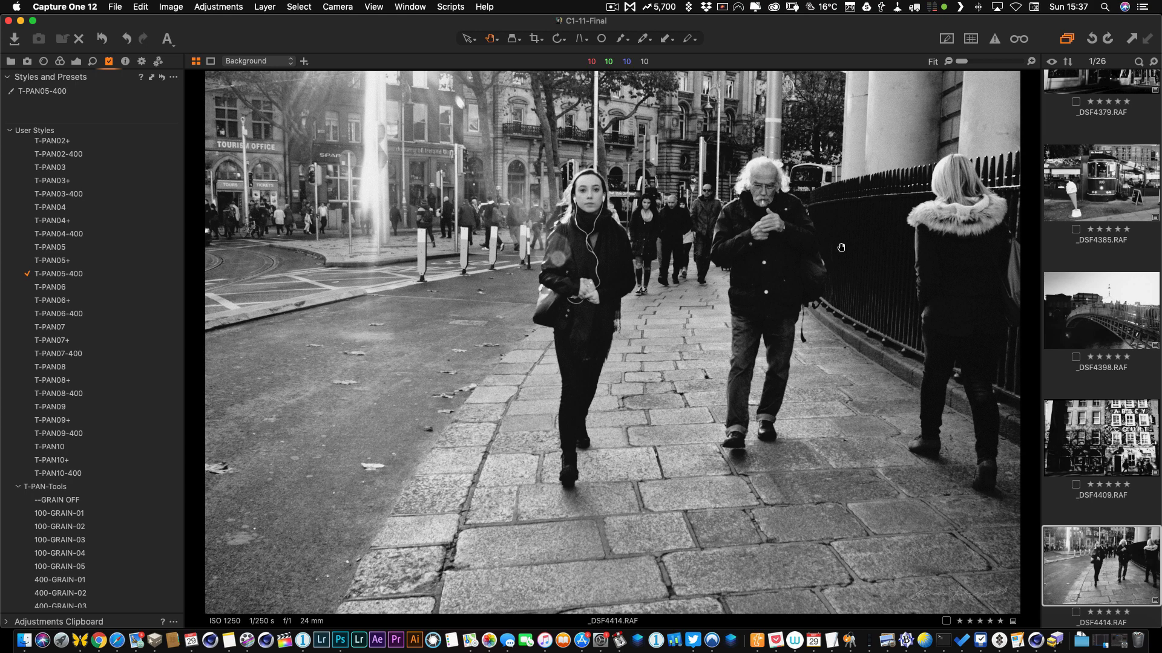
Switch to the T-Pan store page in Safari and dismiss the newsletter subscription pop-up
key(super+Tab)
key(super+Tab)
key(super+Tab)
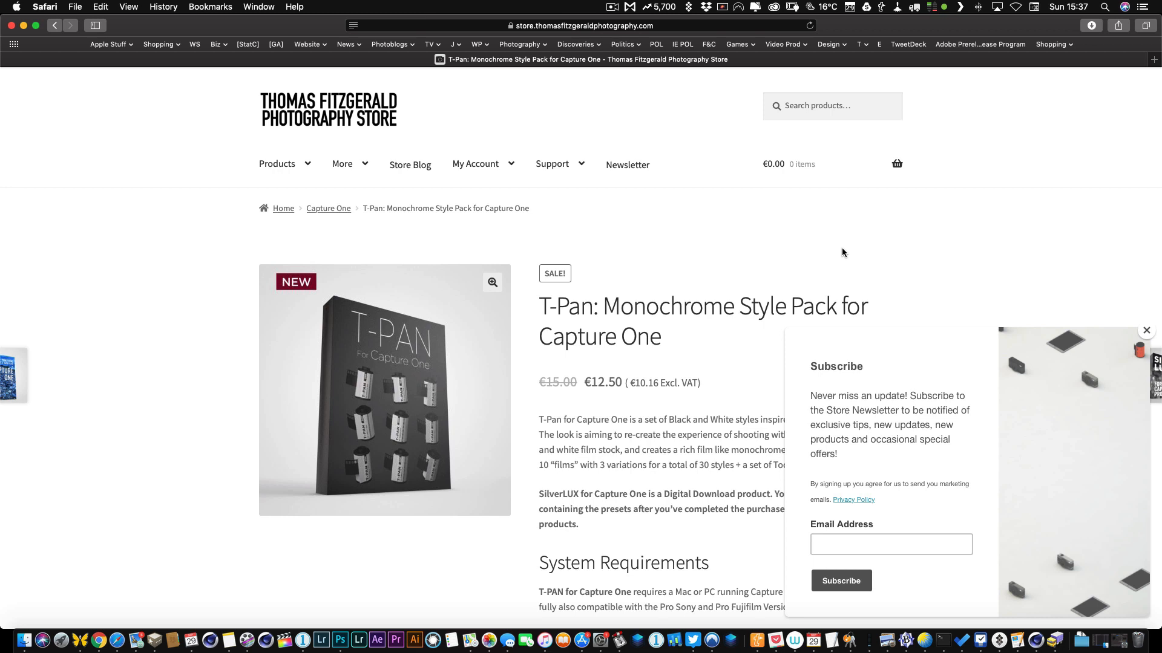
click(1146, 330)
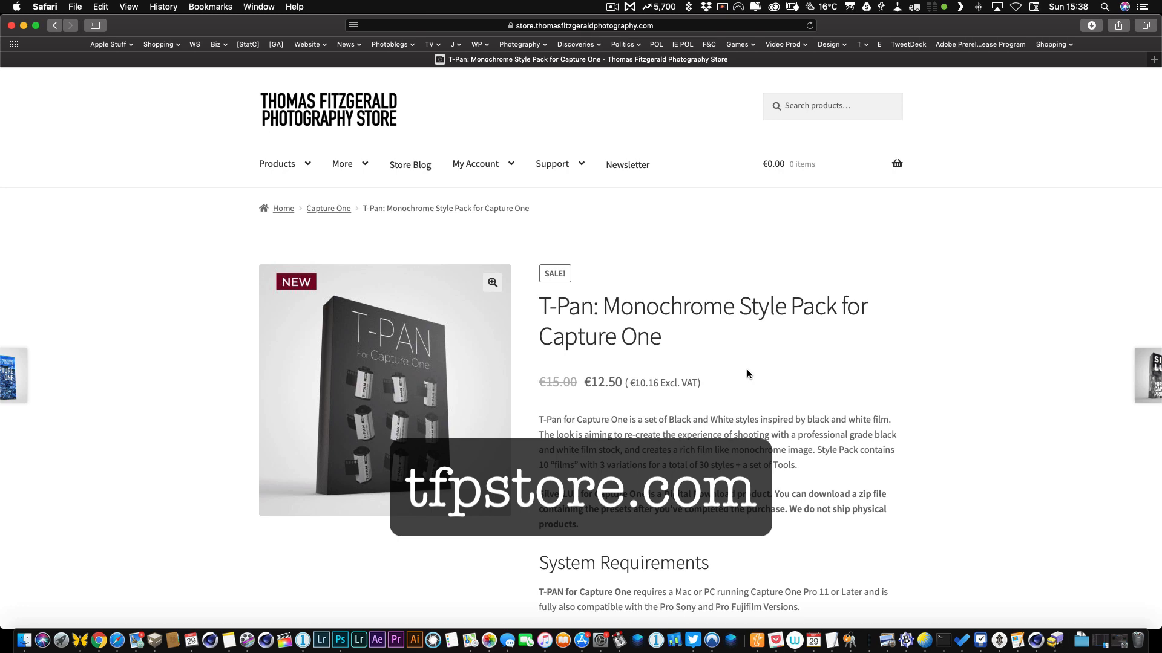
Review the T-Pan product page, from the description and system requirements to the included styles and sample images
scroll(746, 370, down, 5)
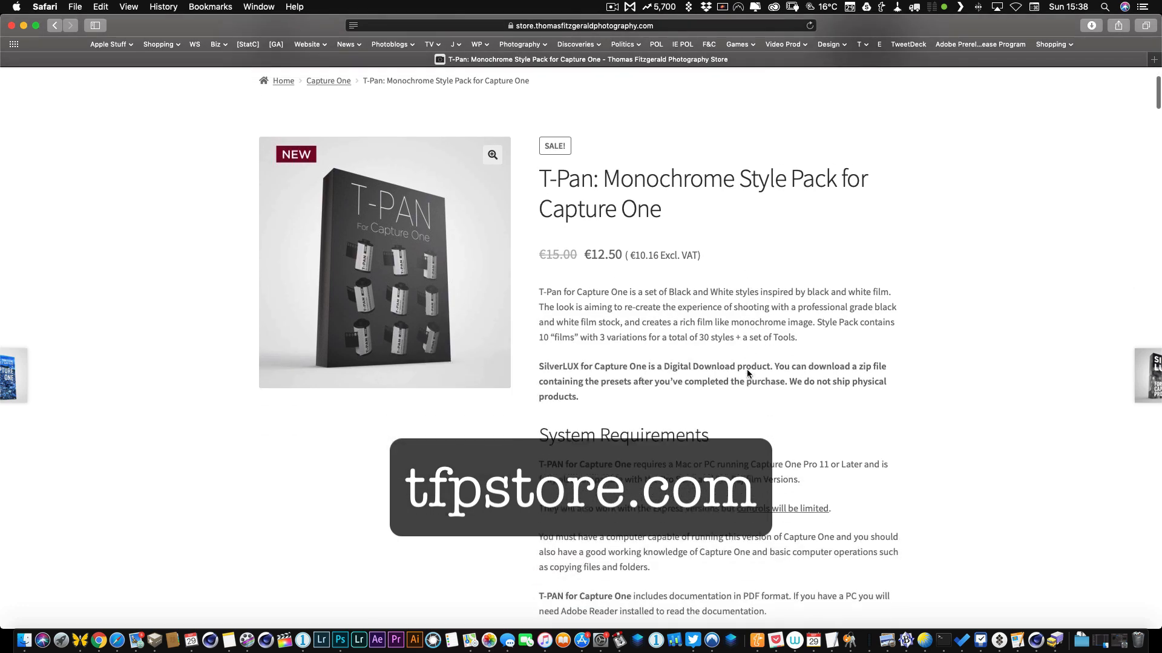
scroll(748, 370, down, 15)
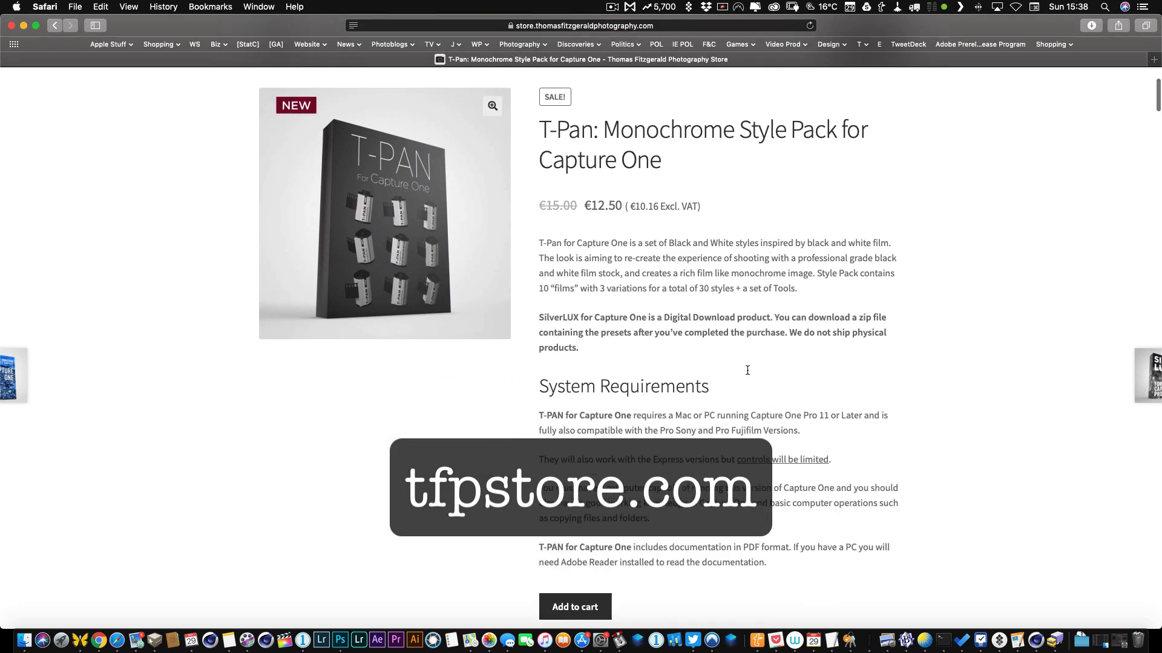
scroll(748, 371, down, 20)
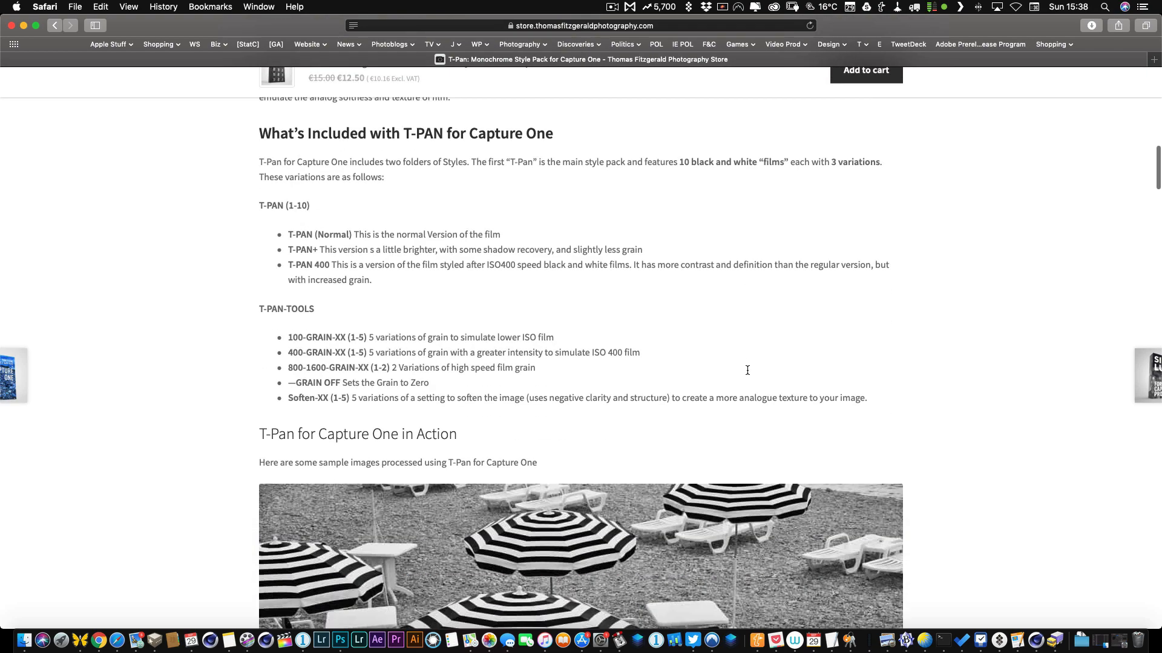
scroll(748, 376, down, 3)
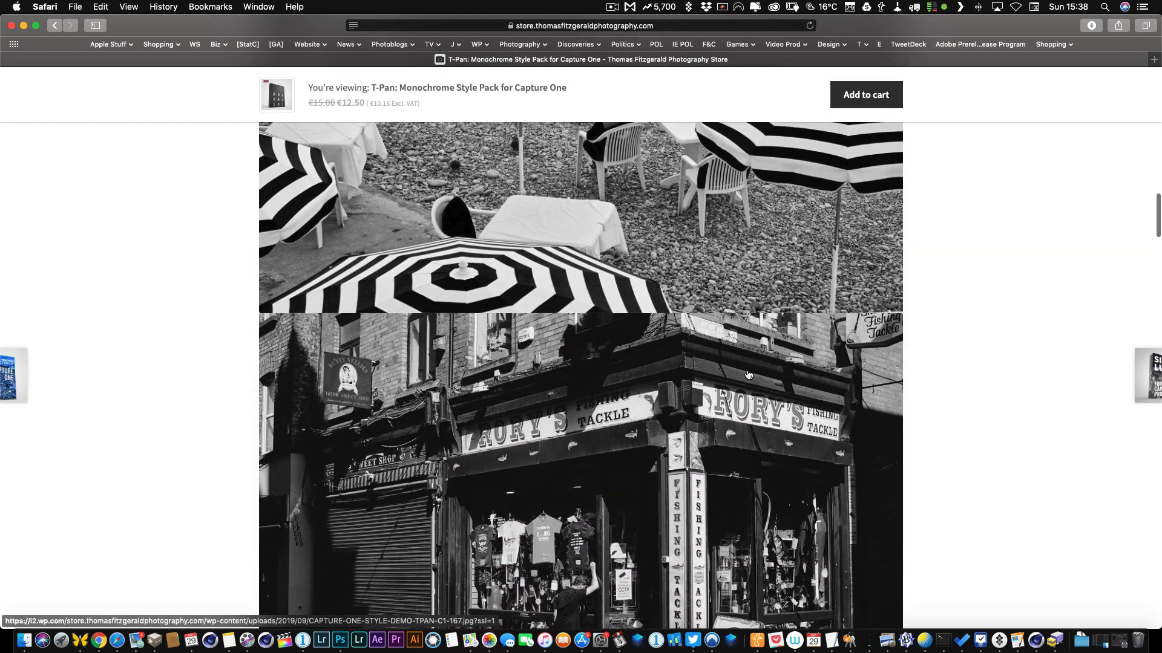